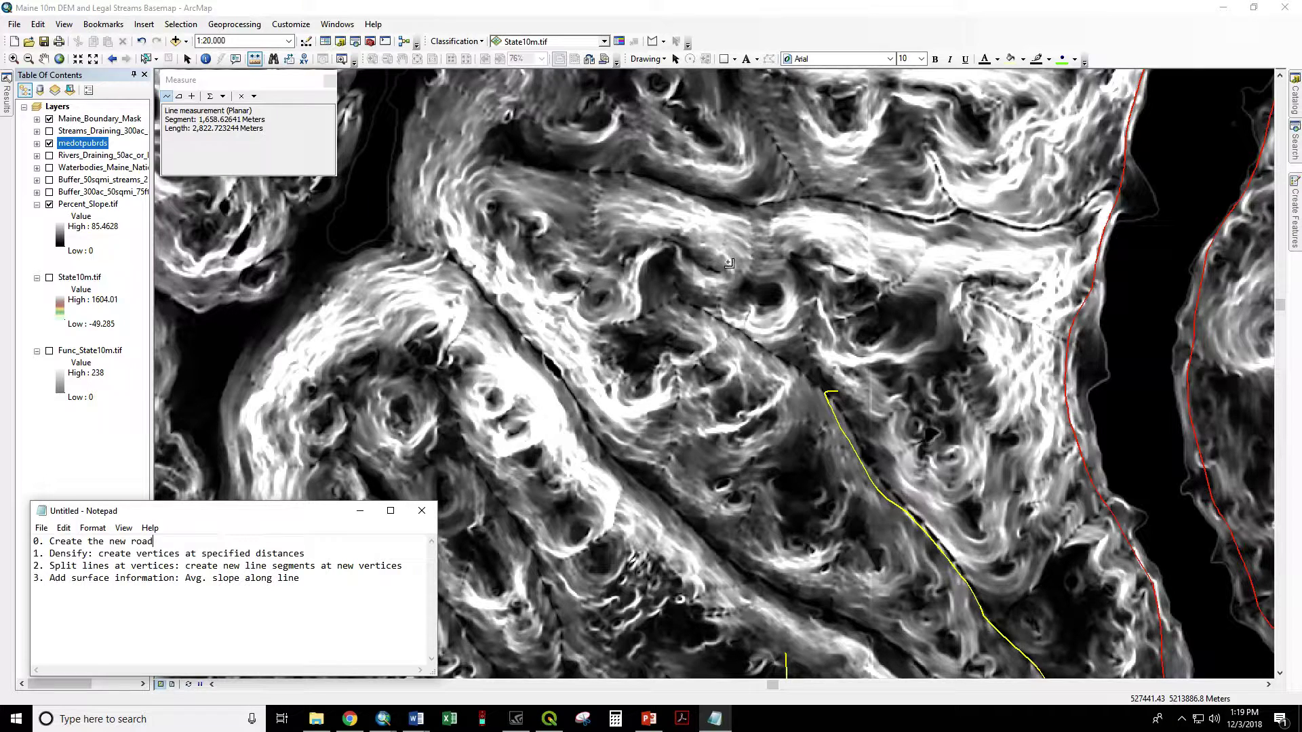
- Start a new shapefile in the Maine 10m DEM and Legal Streams folder from the Catalog
click(1295, 98)
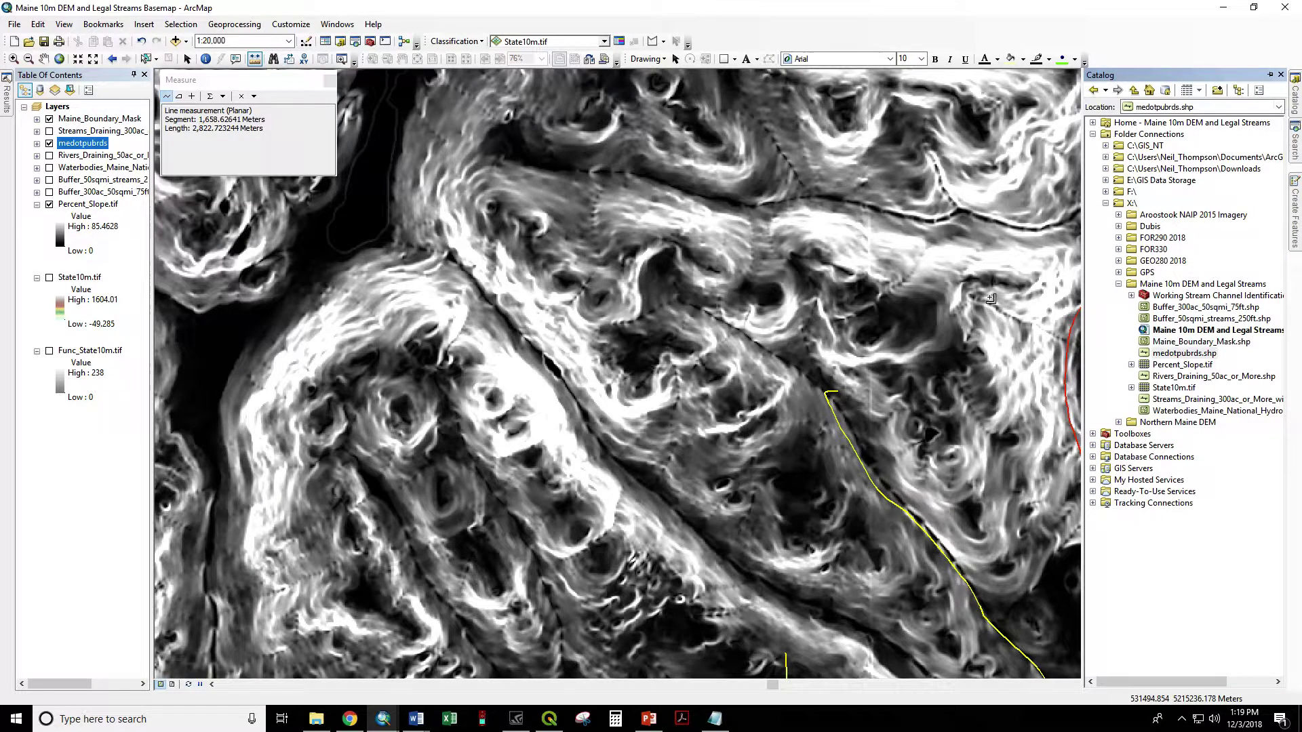
click(1151, 288)
right_click(1148, 285)
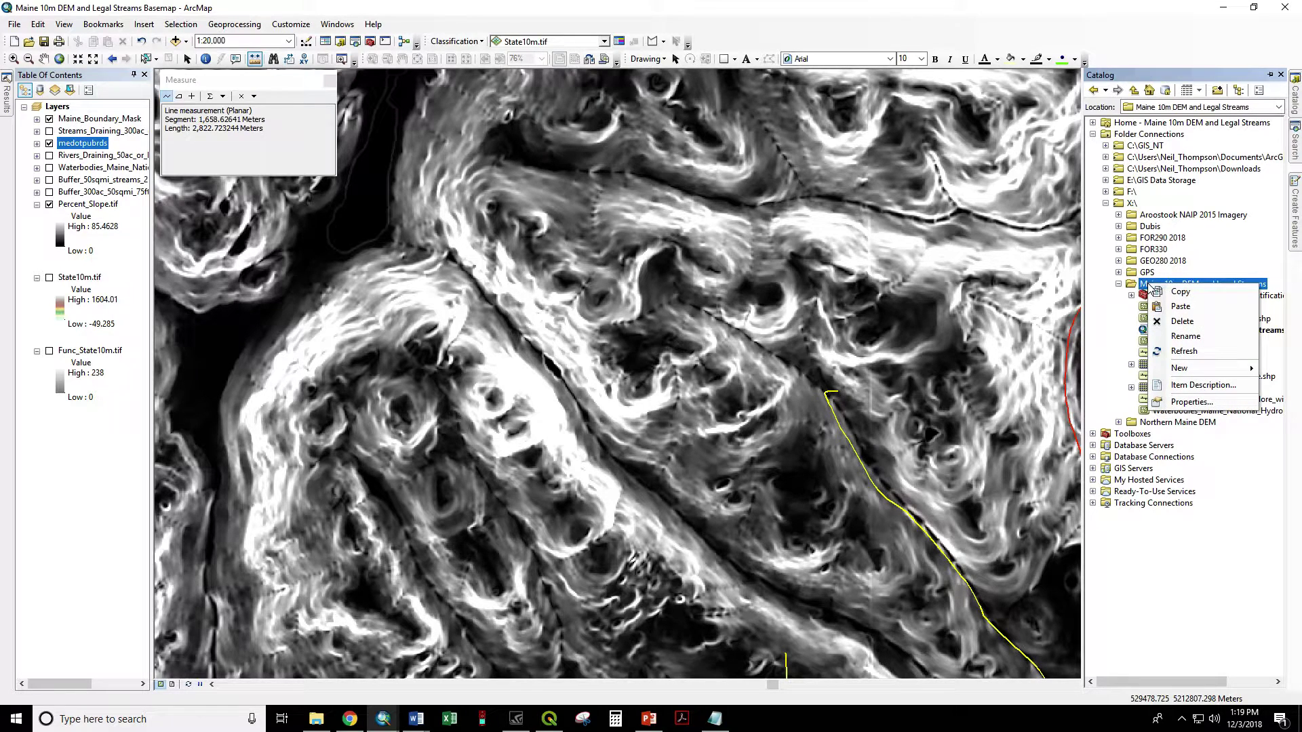
mouse_move(1193, 368)
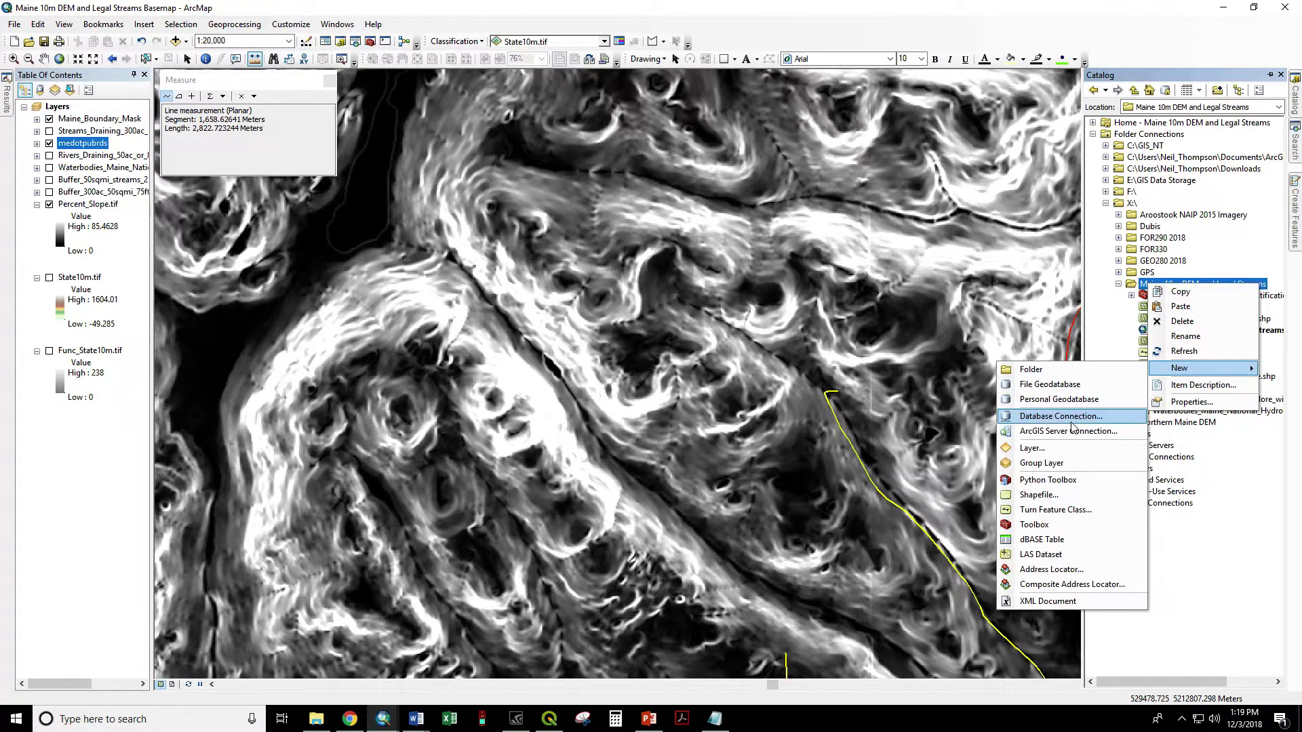
click(1045, 495)
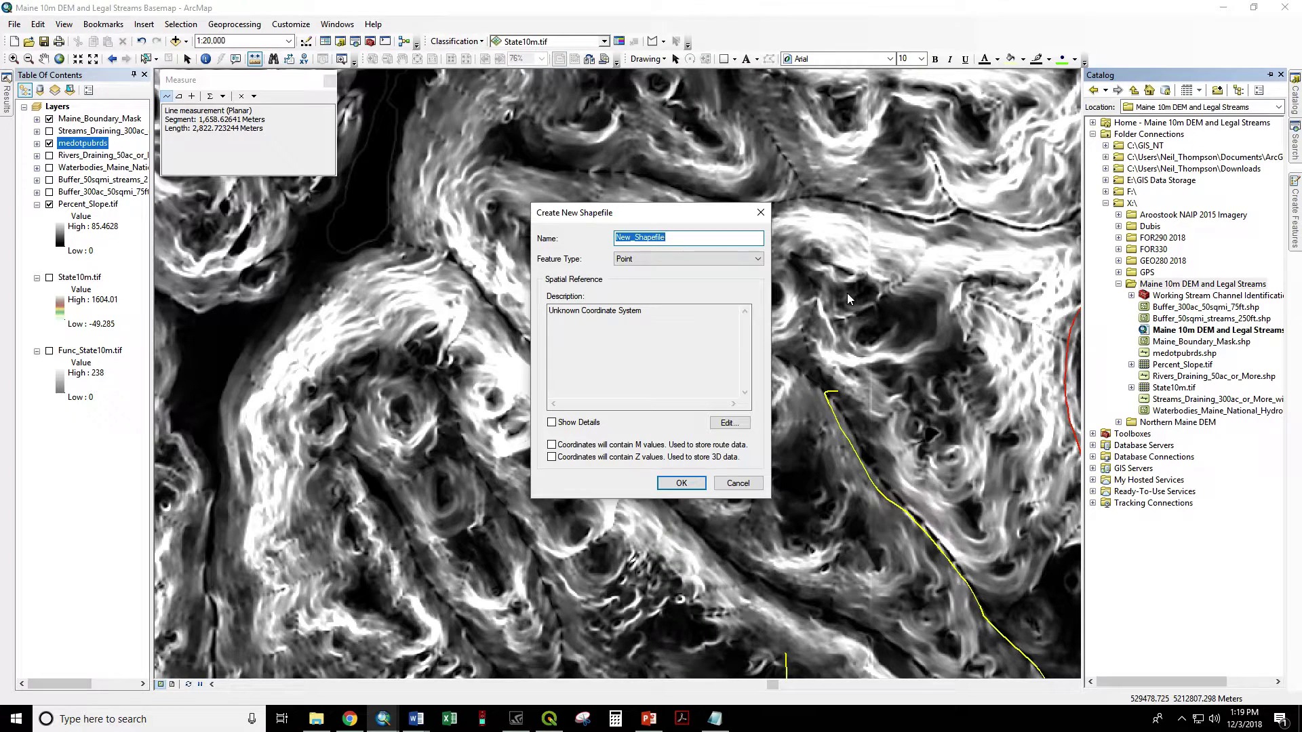
- Make it a polyline shapefile named New_Road using NAD_1983_UTM_Zone_19N
click(732, 261)
click(731, 275)
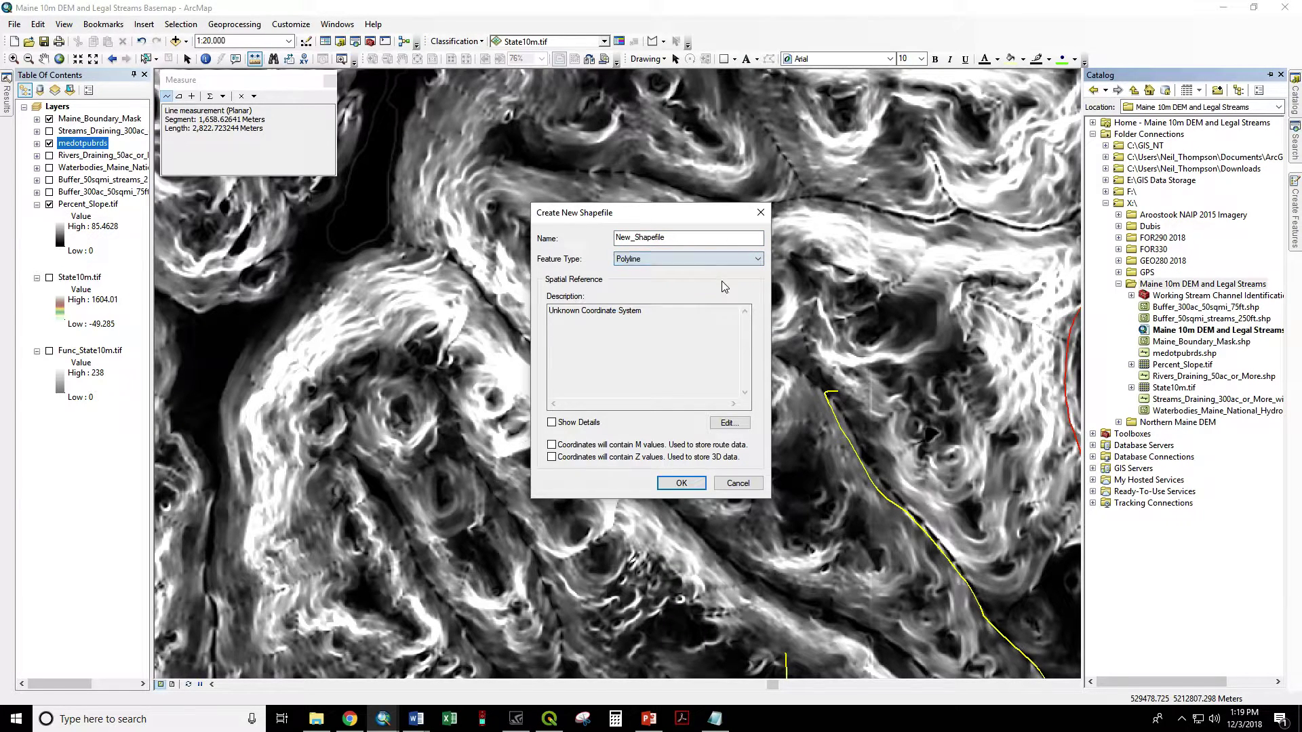
double_click(700, 240)
text(New_Road)
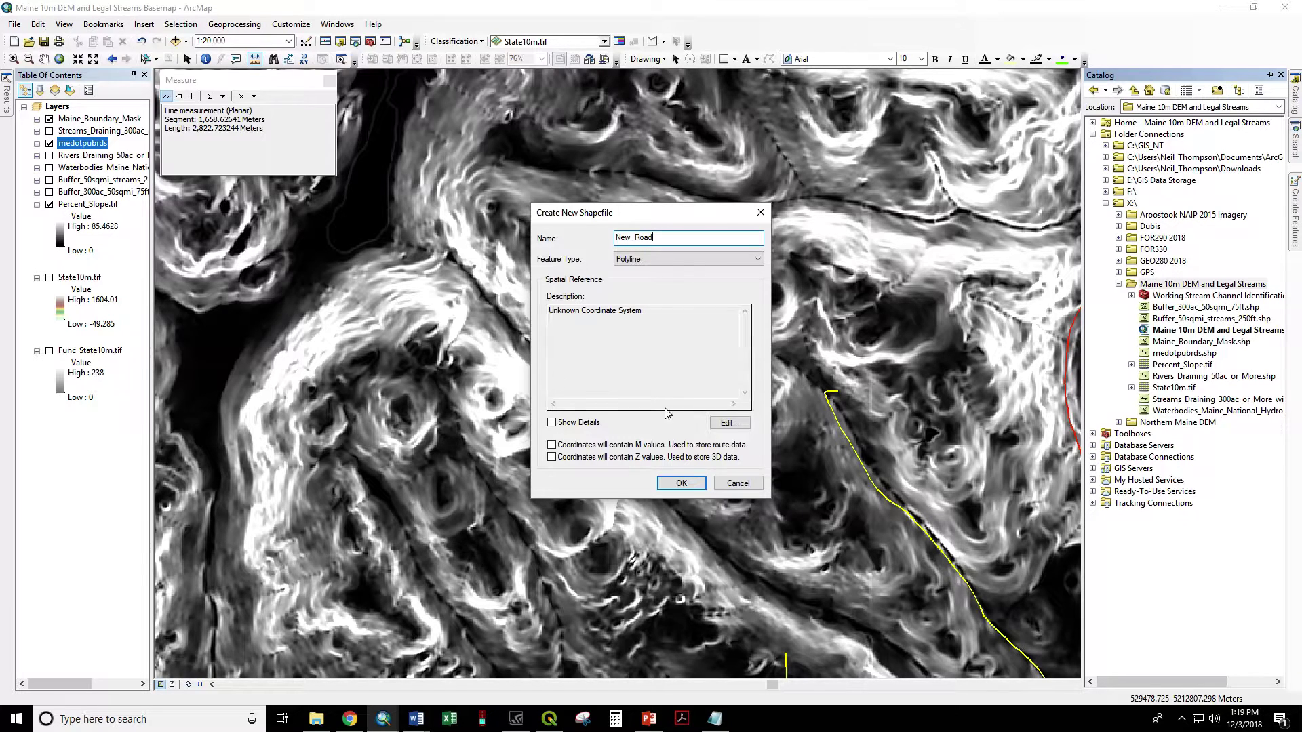
click(727, 426)
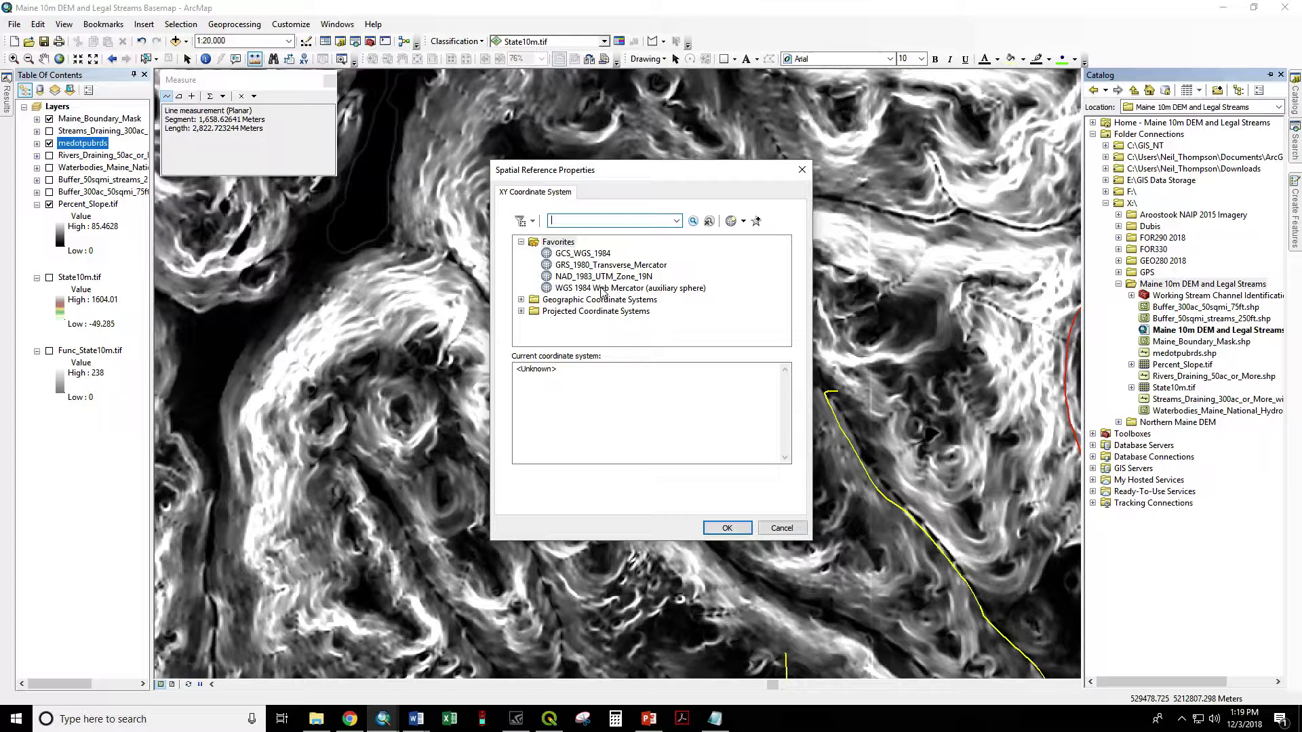
click(604, 277)
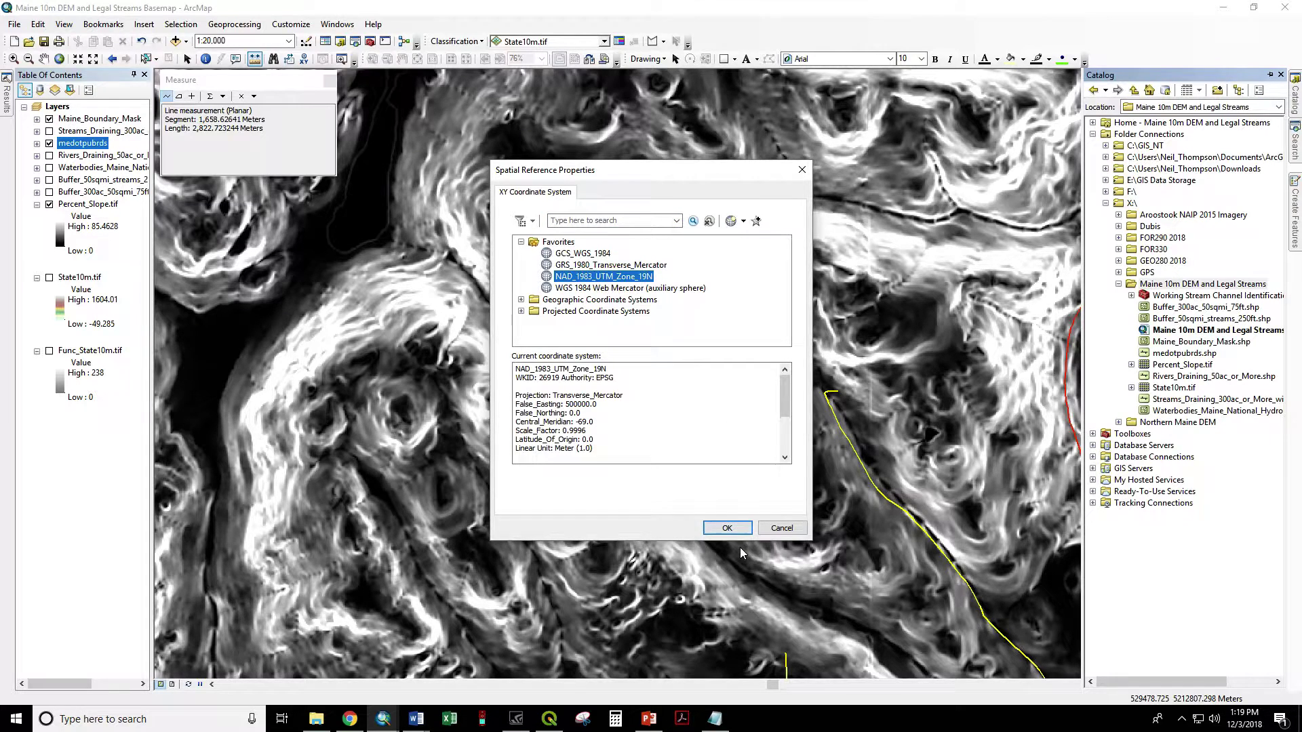
click(722, 531)
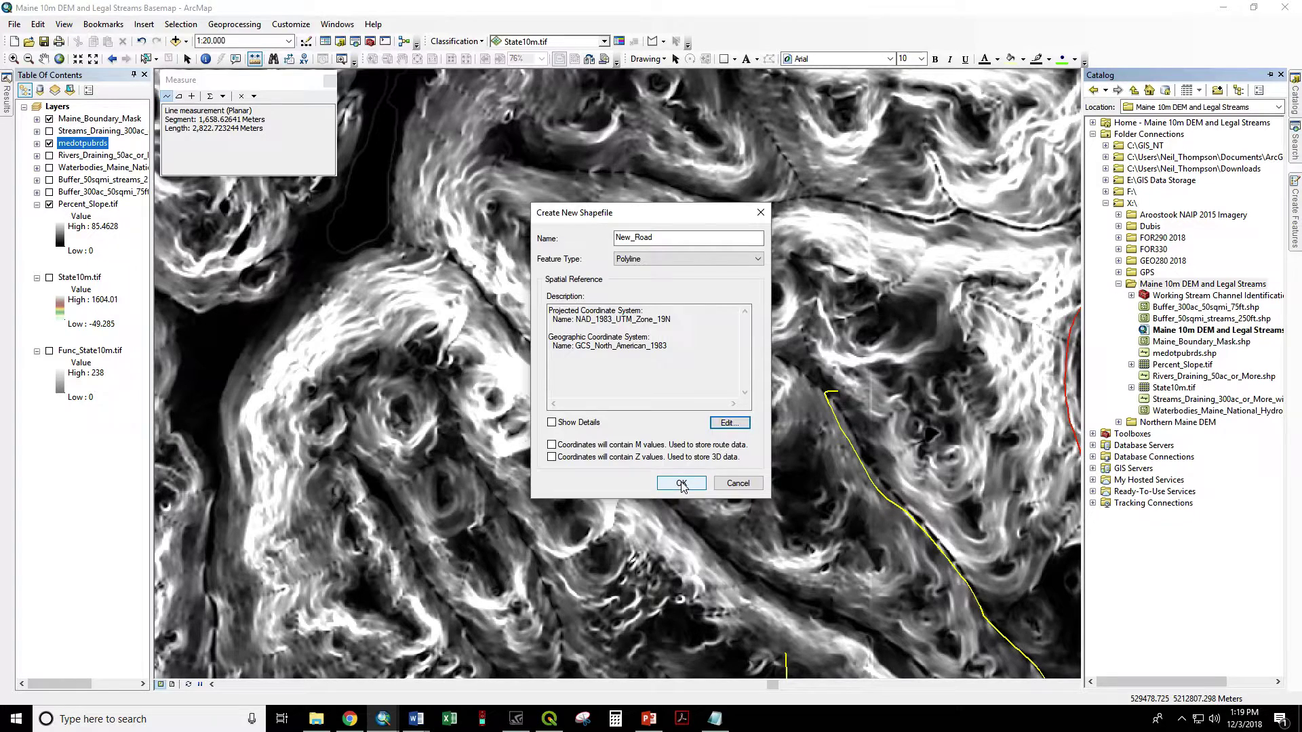
click(682, 484)
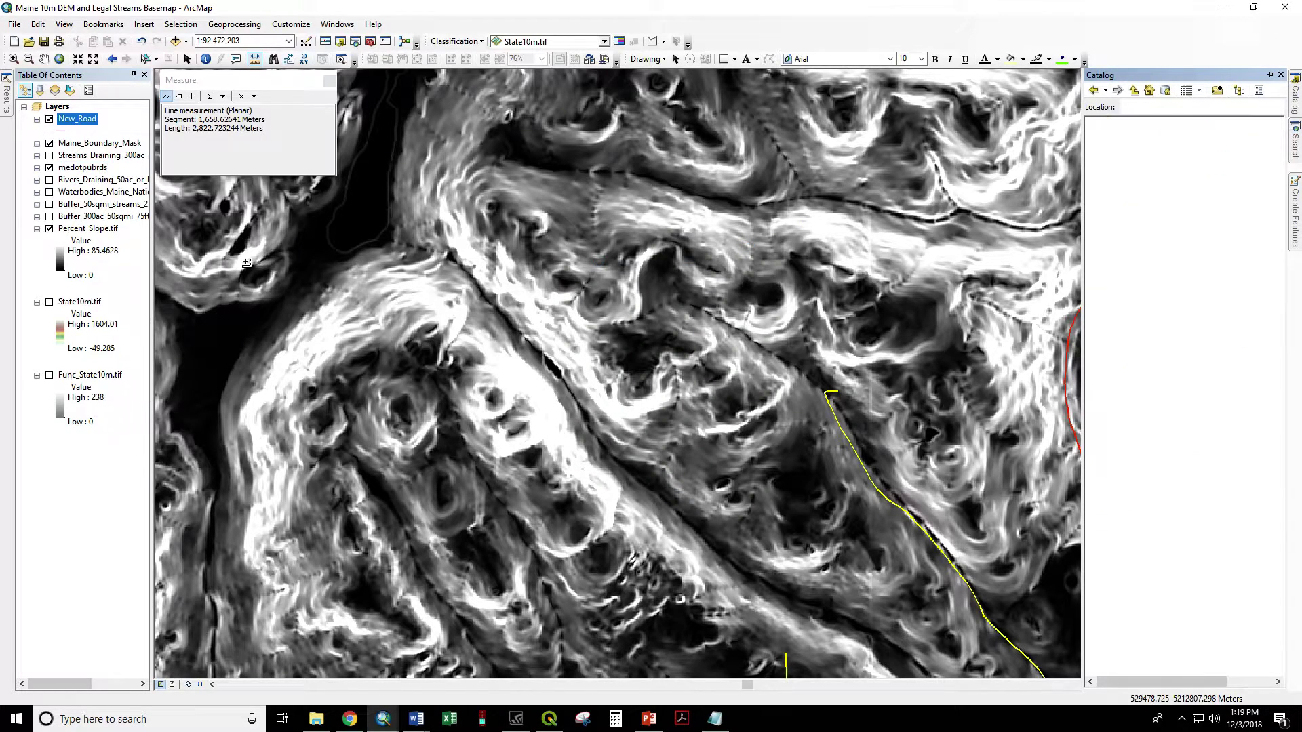
- Start editing the New_Road layer, continuing past the spatial reference warning
click(65, 121)
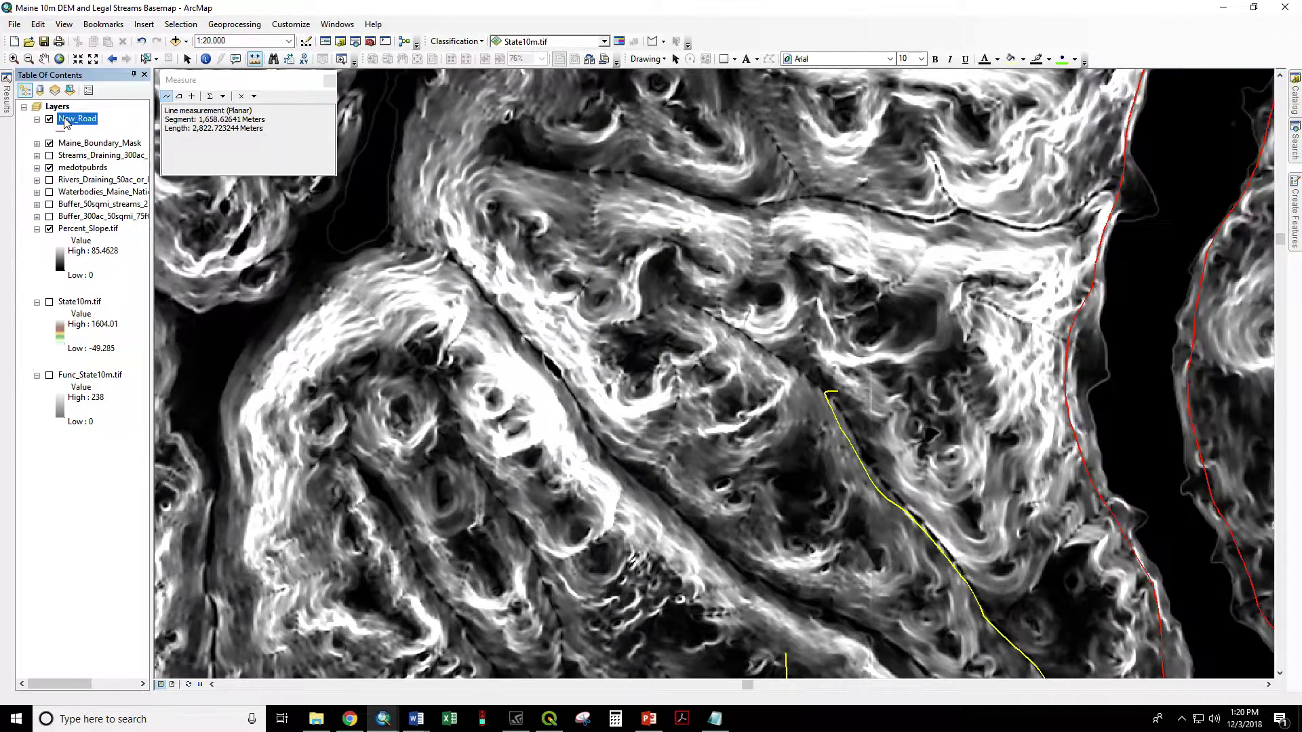
right_click(66, 121)
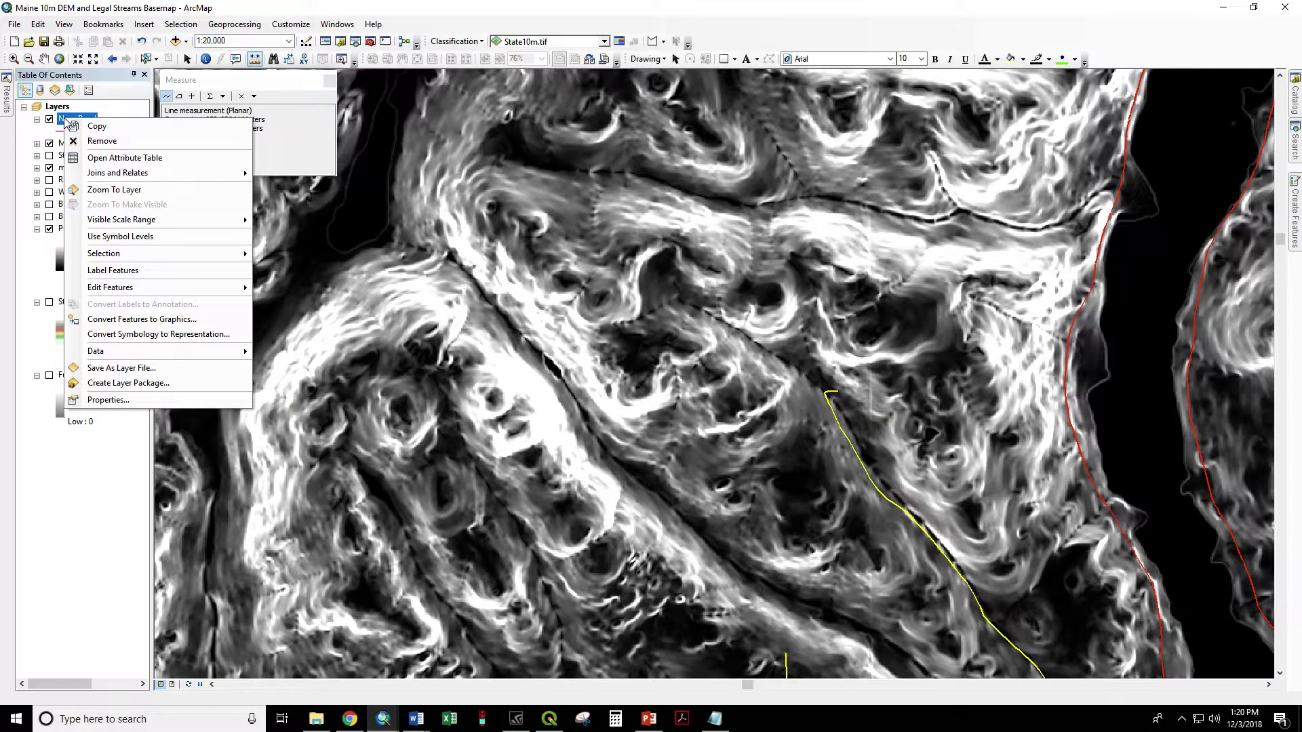
mouse_move(122, 285)
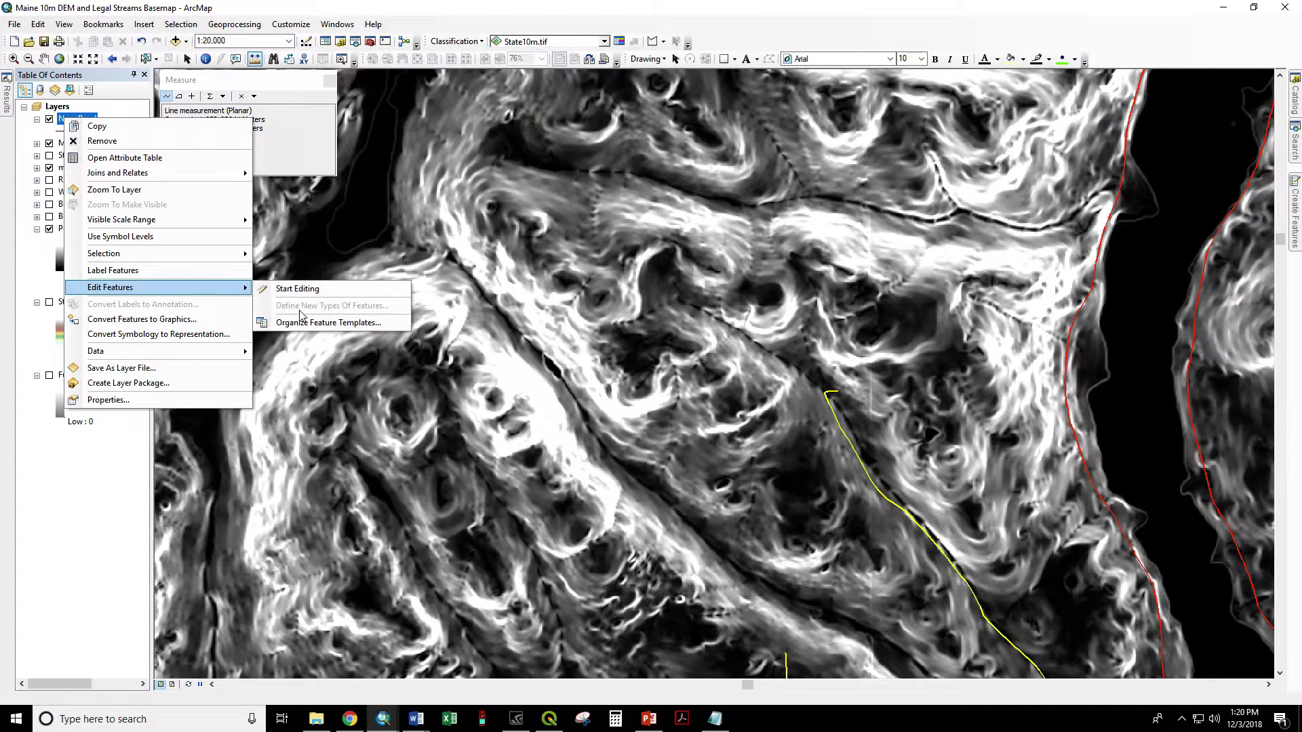
click(302, 289)
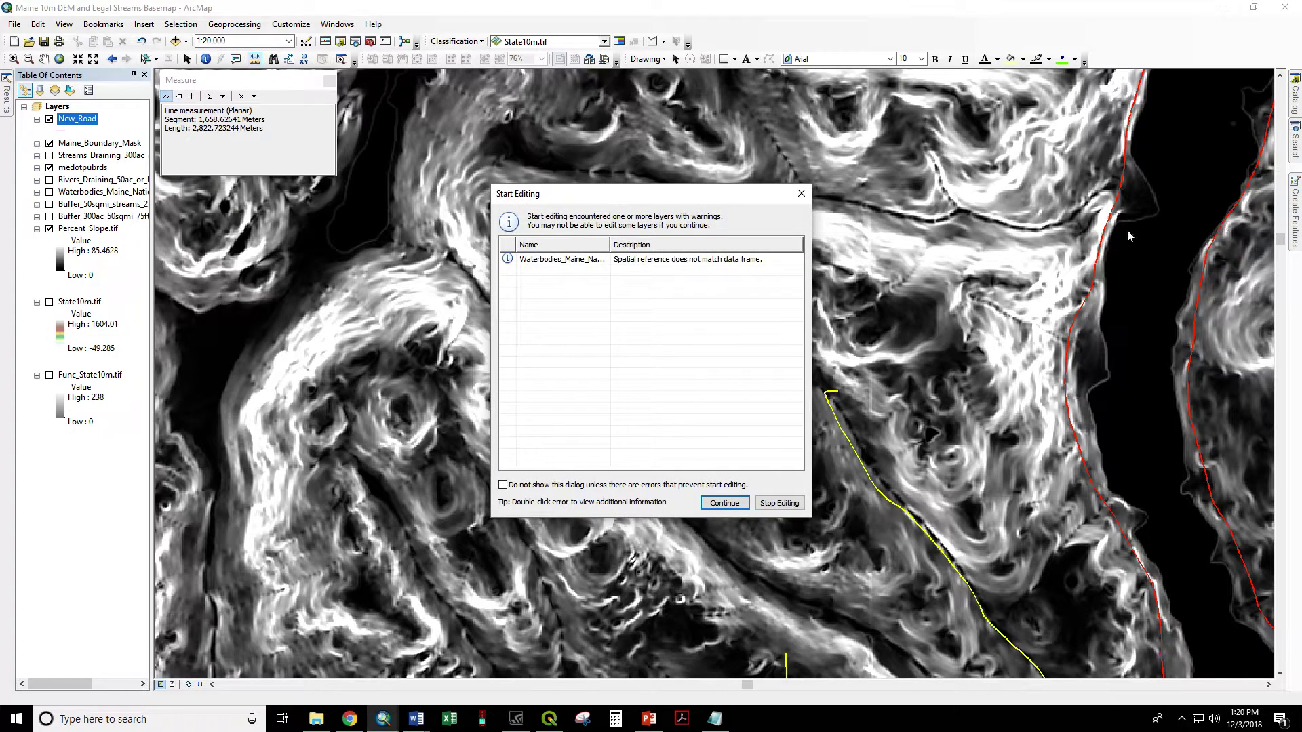
click(743, 502)
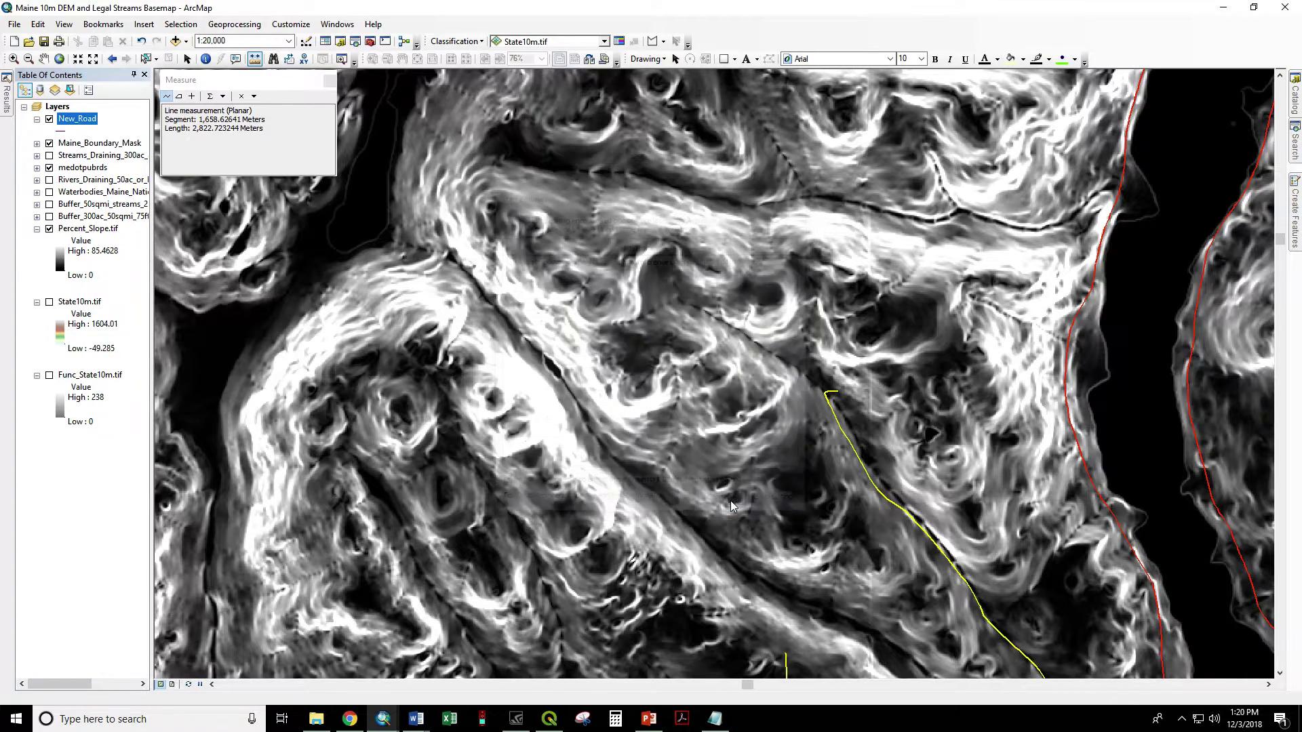
- Bring up the Create Features window from the Editor menu's editing windows
click(1297, 198)
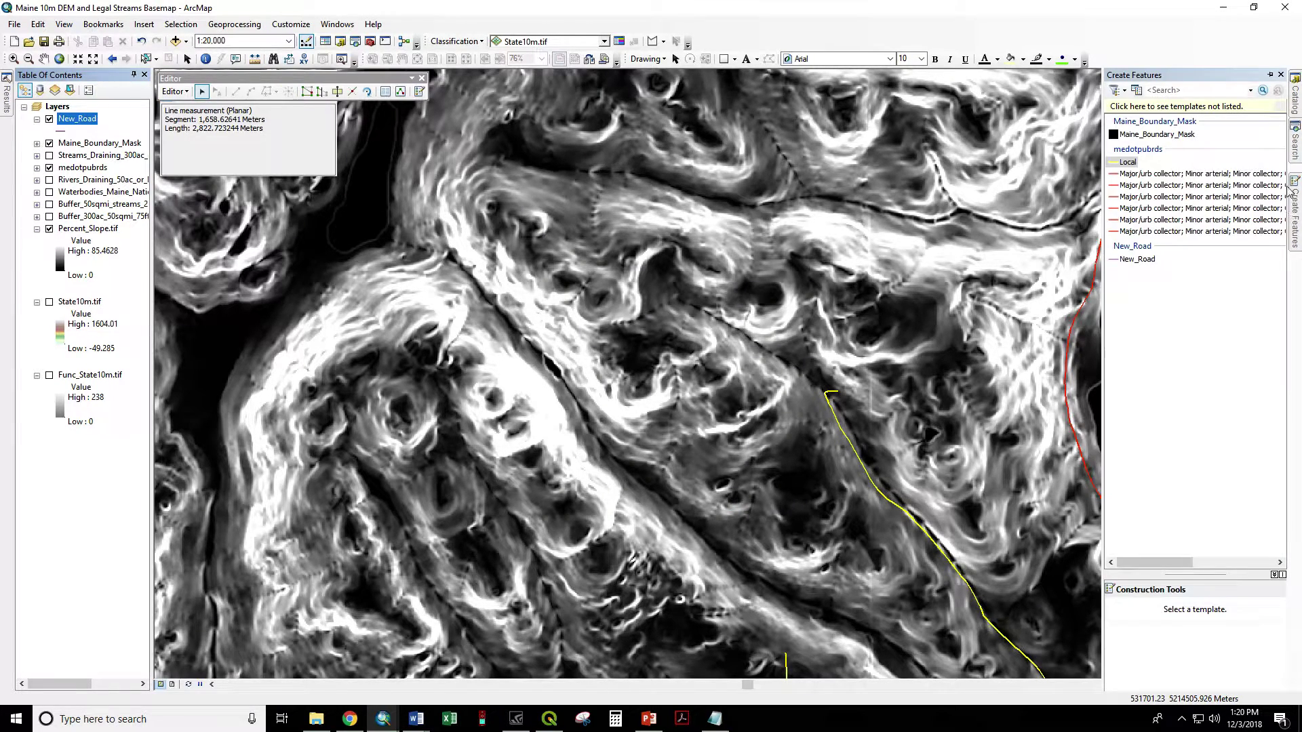
click(174, 91)
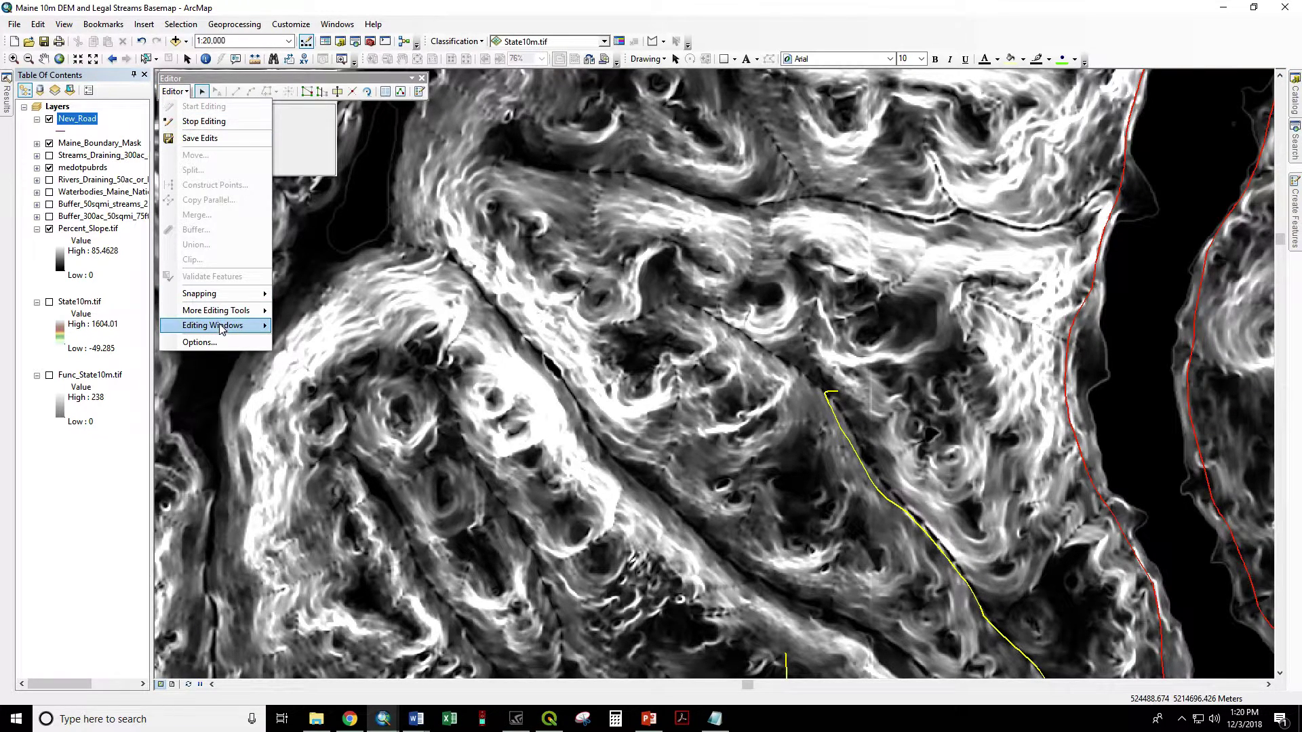
mouse_move(220, 329)
click(319, 325)
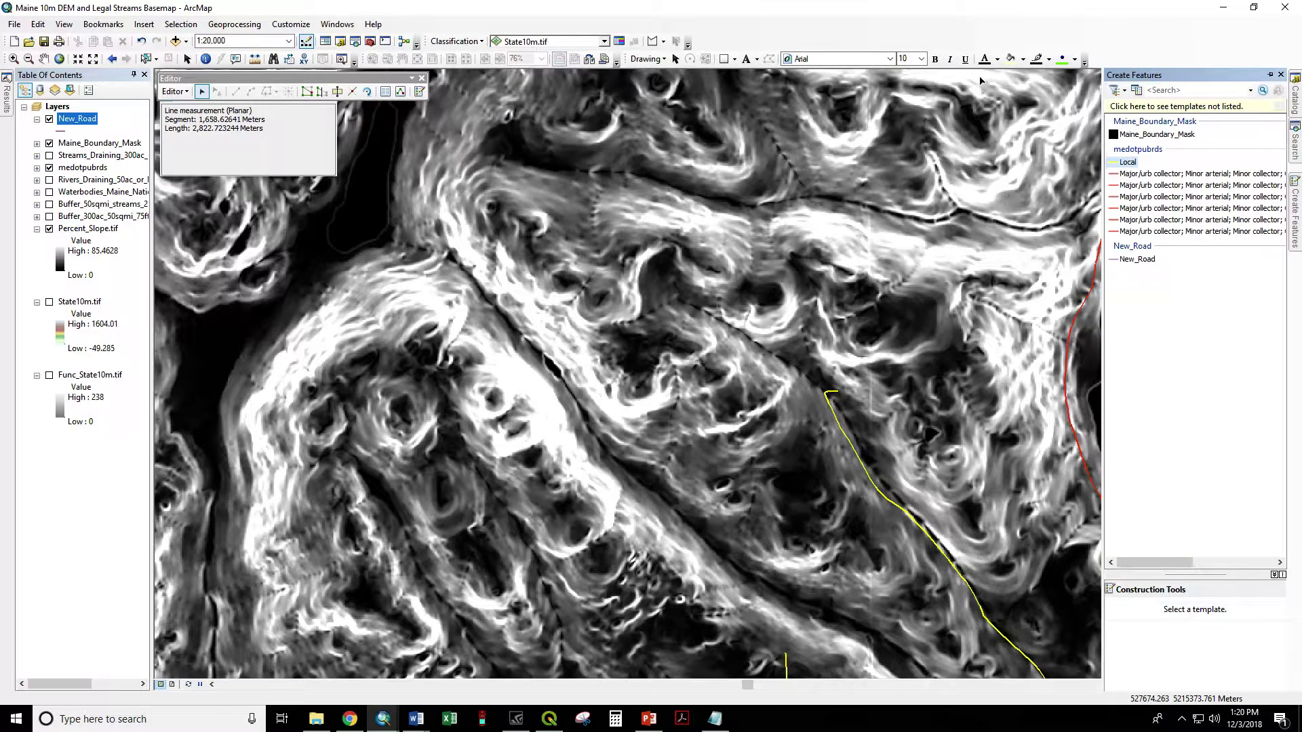
- Draw the New_Road line with the New_Road template, starting at the yellow road's endpoint and heading north-west
click(1137, 259)
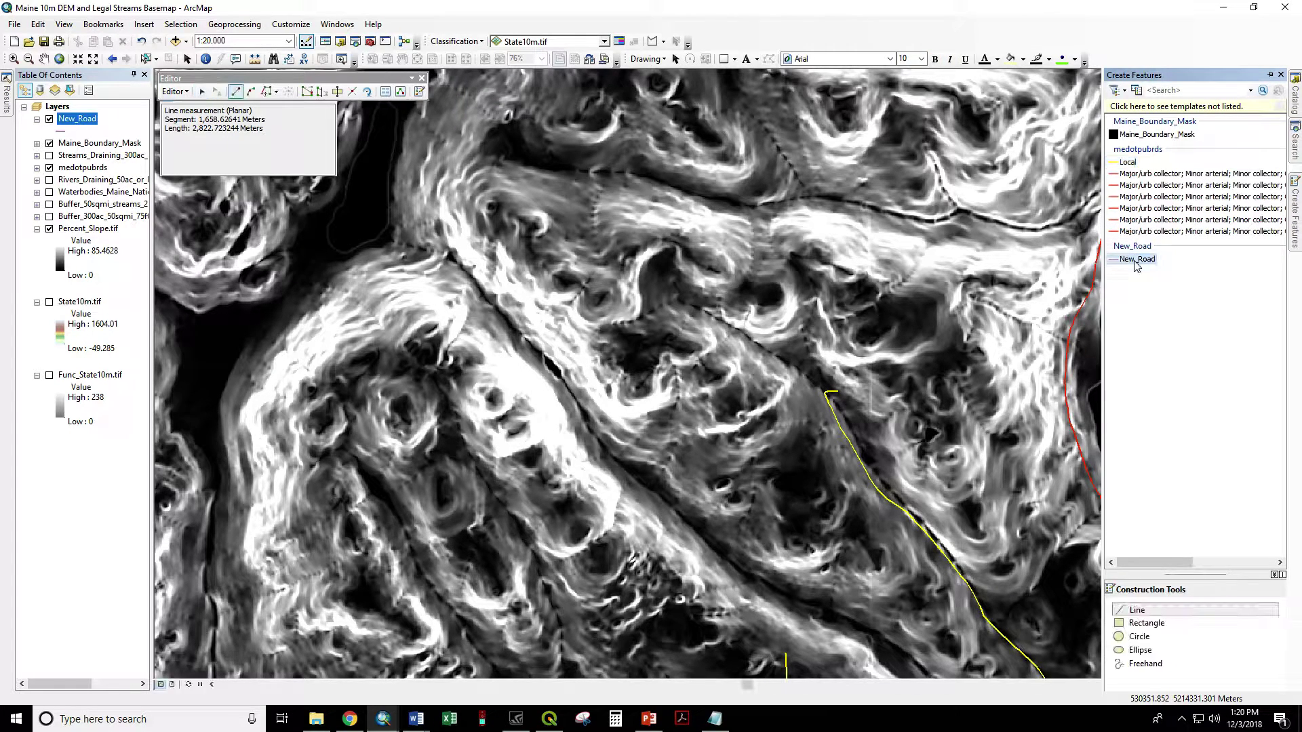
click(838, 392)
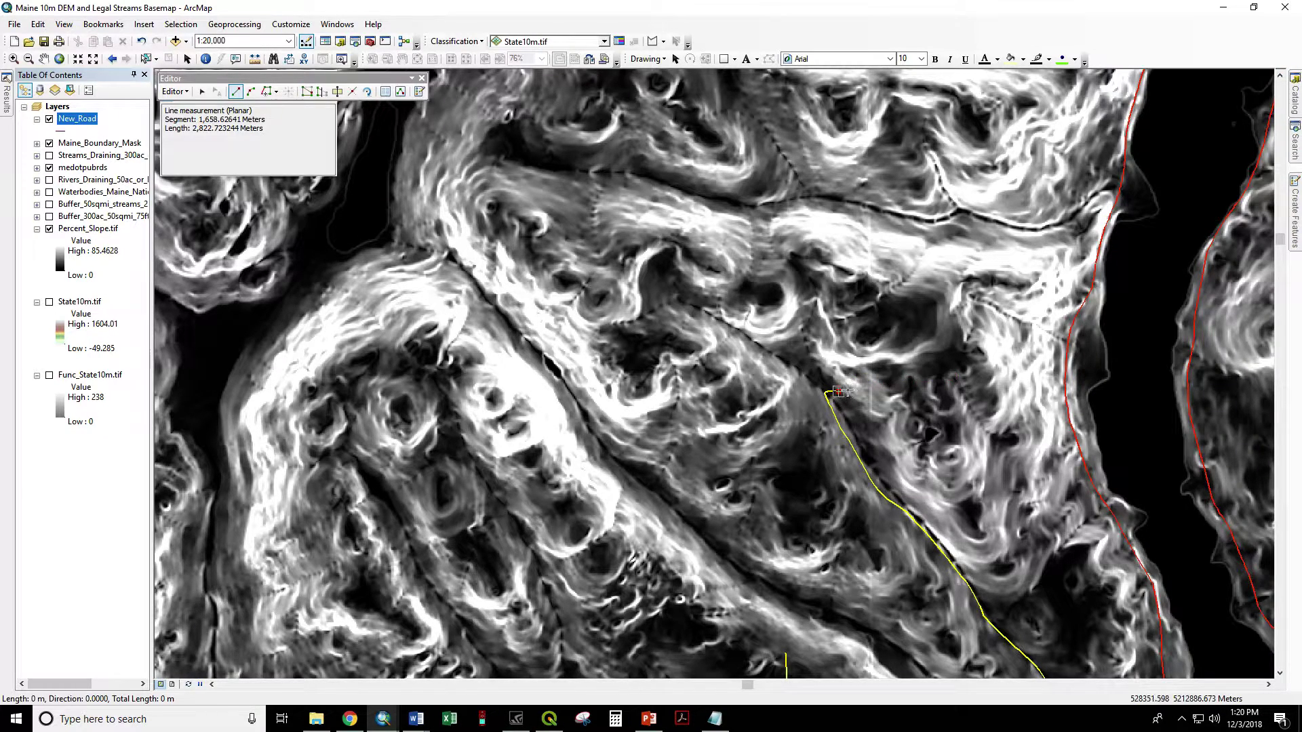
click(895, 387)
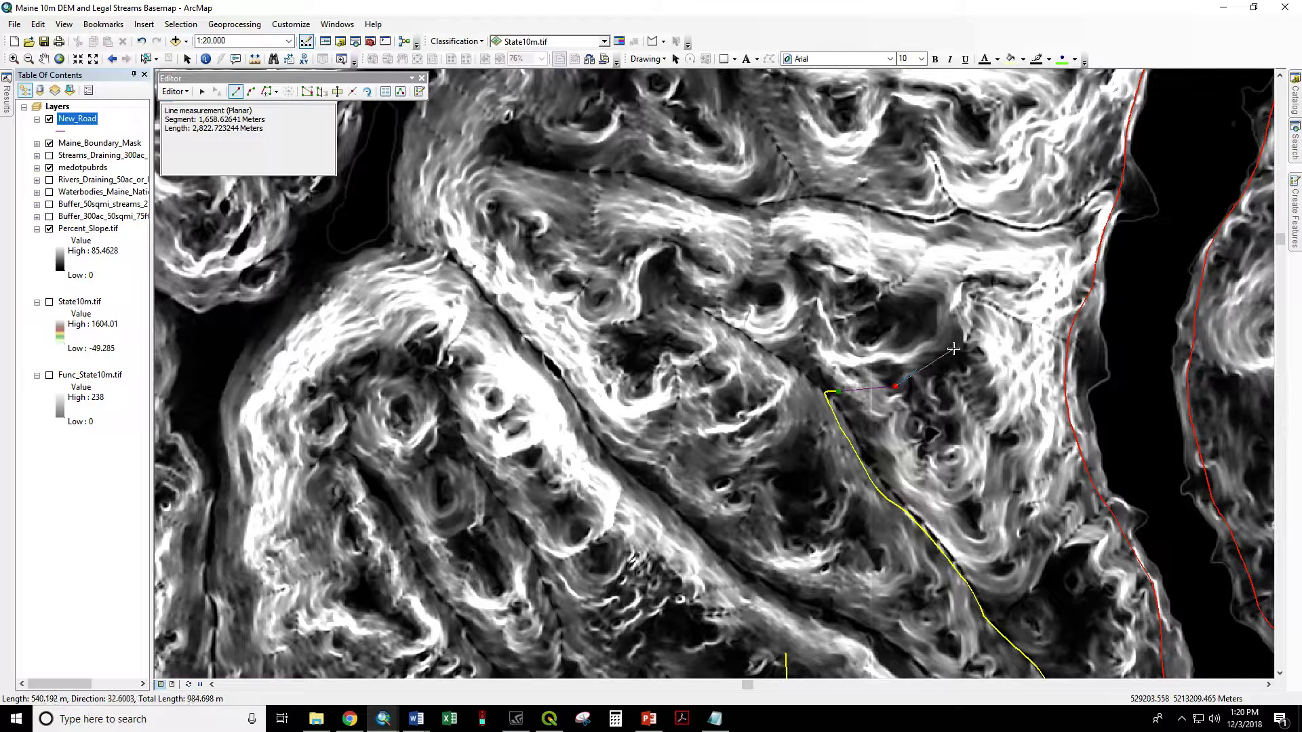
click(918, 365)
click(935, 350)
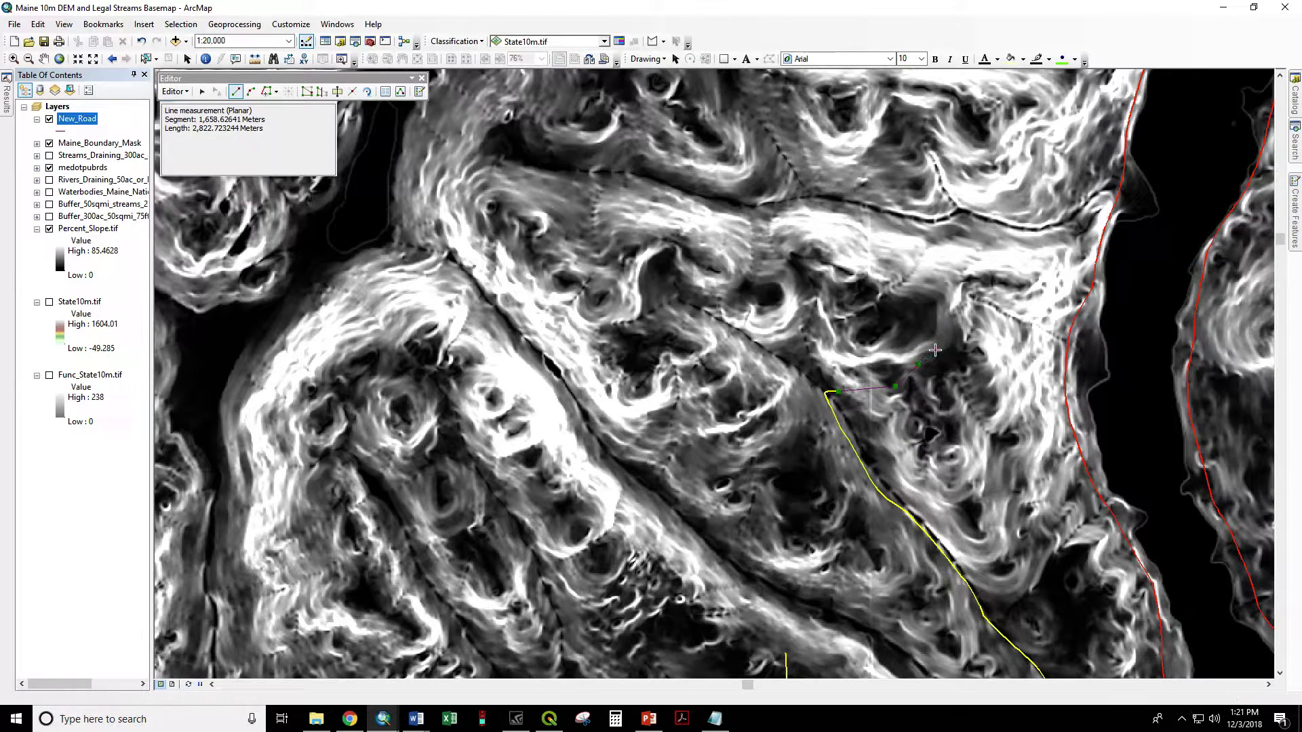
click(933, 312)
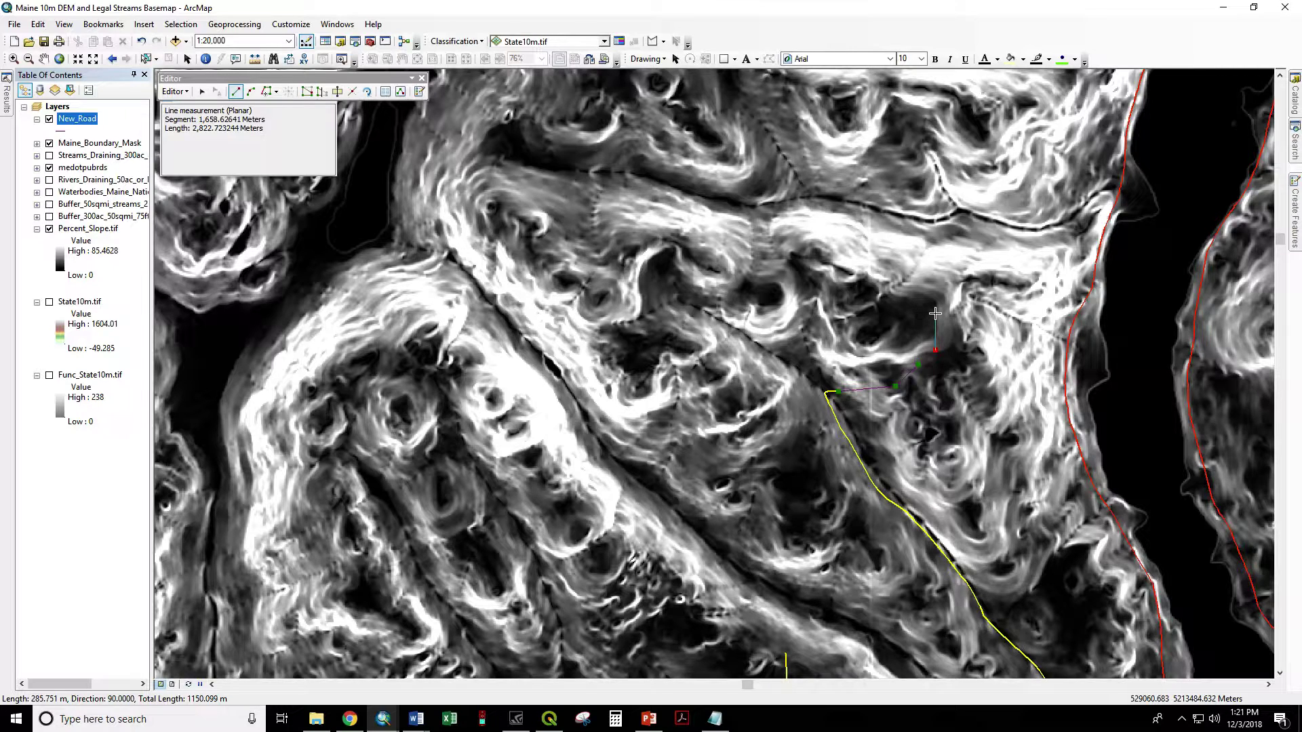
click(805, 287)
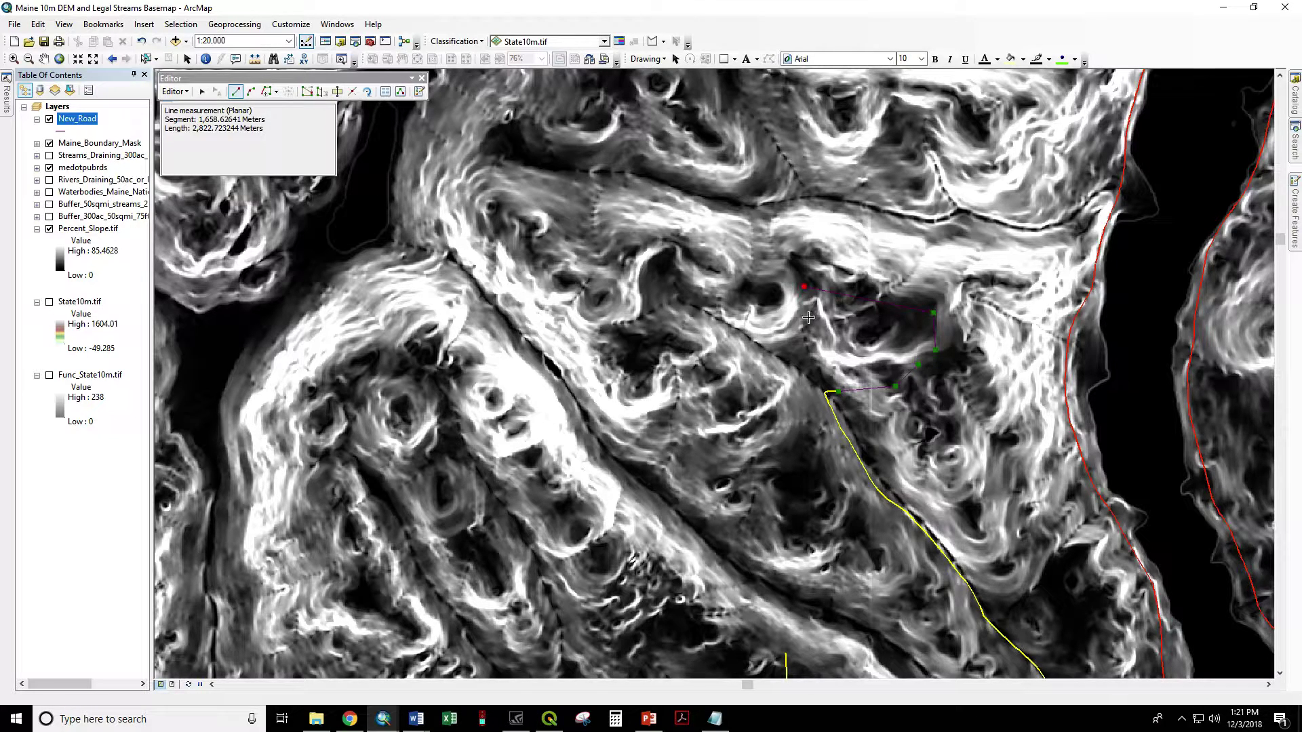
double_click(836, 259)
- Stop editing and save the New_Road edits
click(175, 91)
click(193, 125)
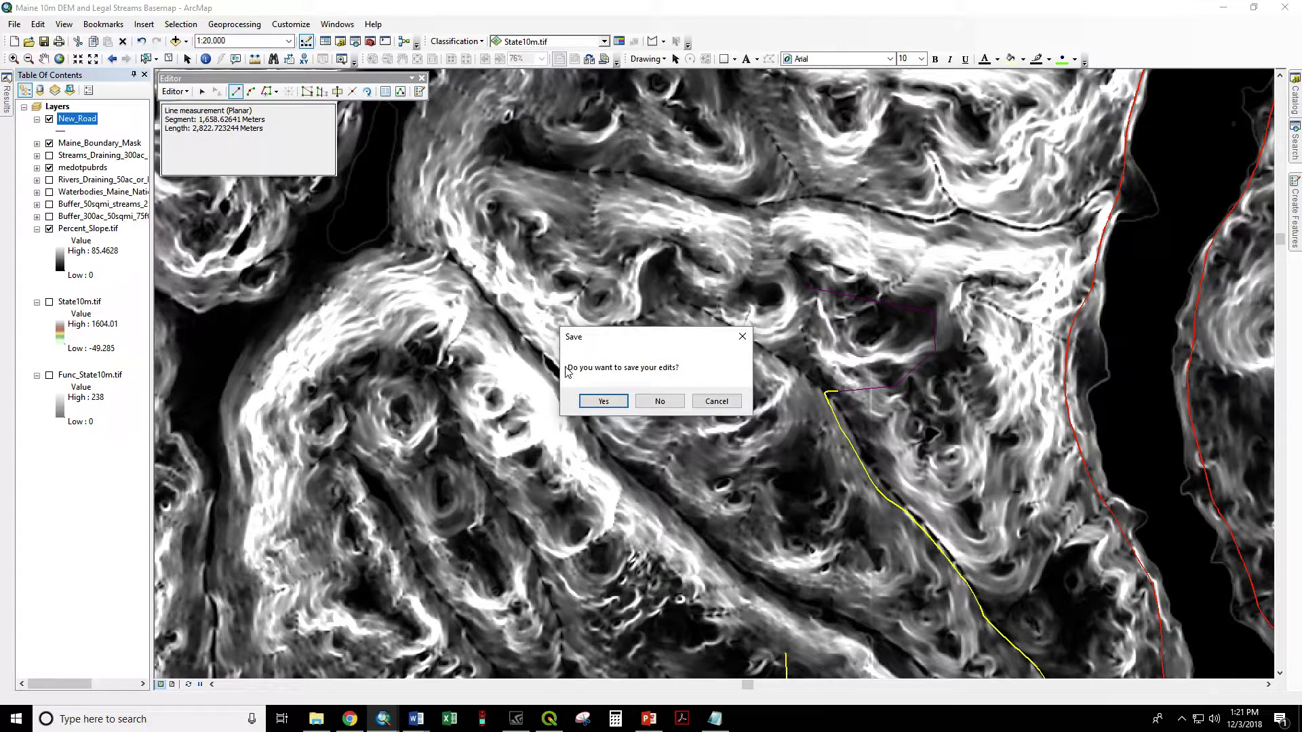
click(600, 402)
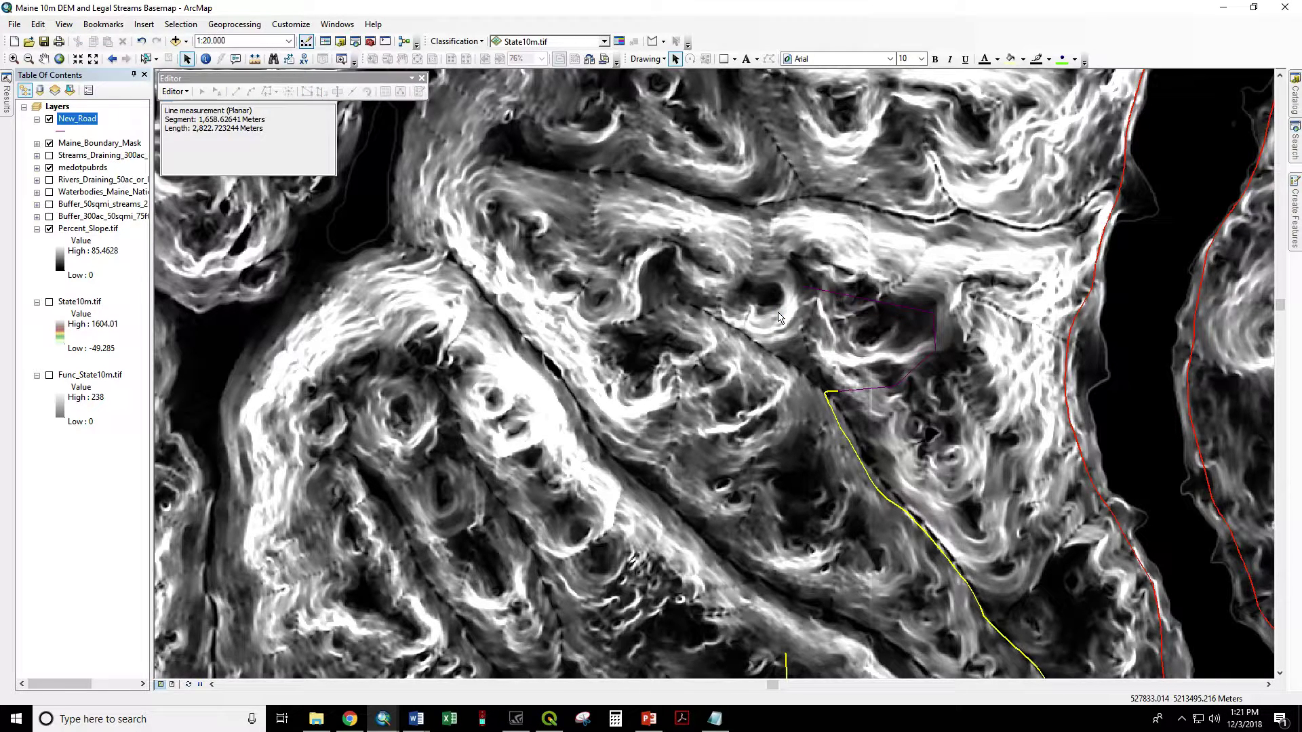
- Search for and open the Densify (Editing) tool
click(1295, 146)
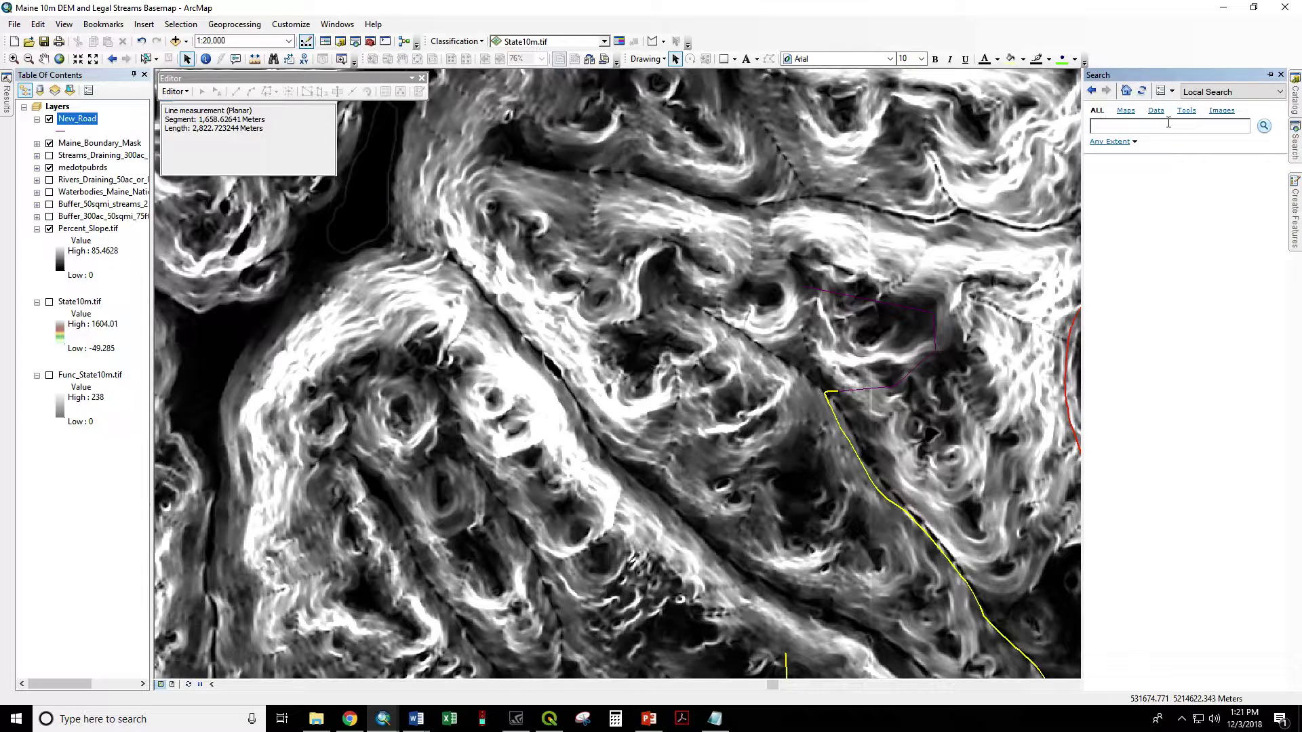
text(densify)
key(Return)
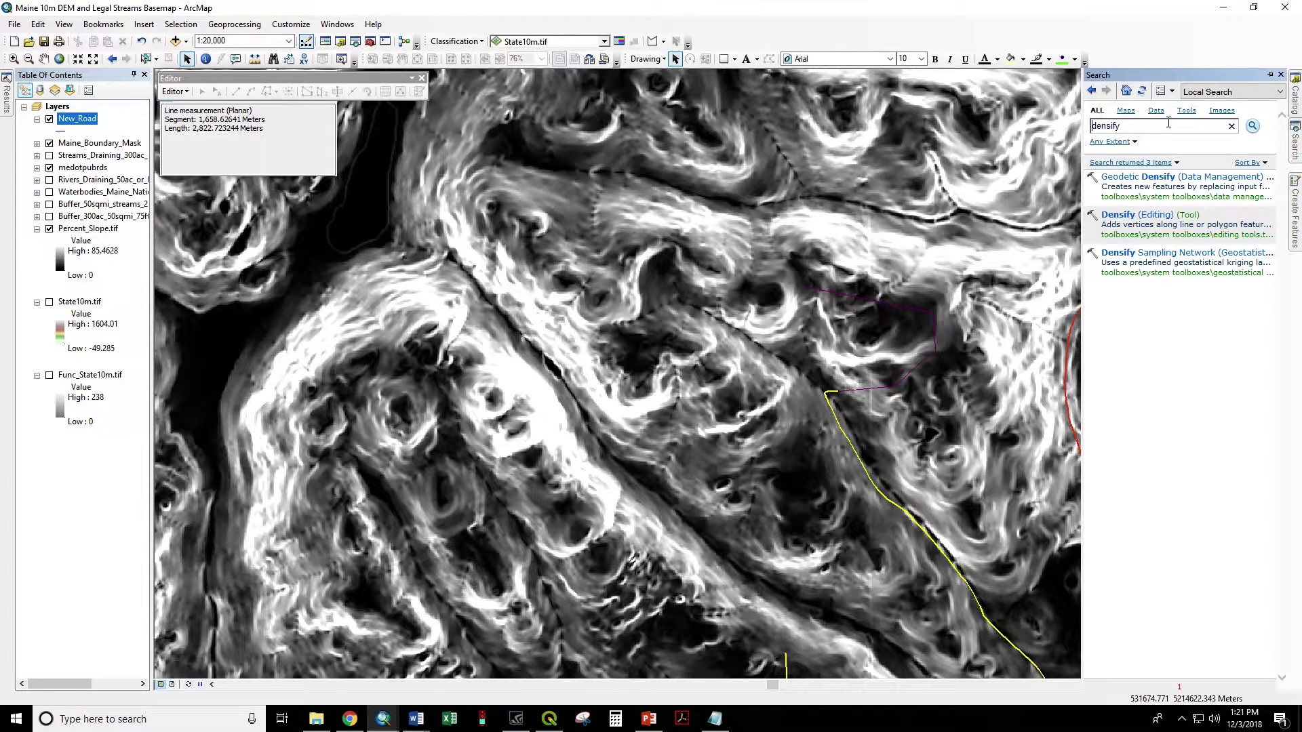
click(1127, 215)
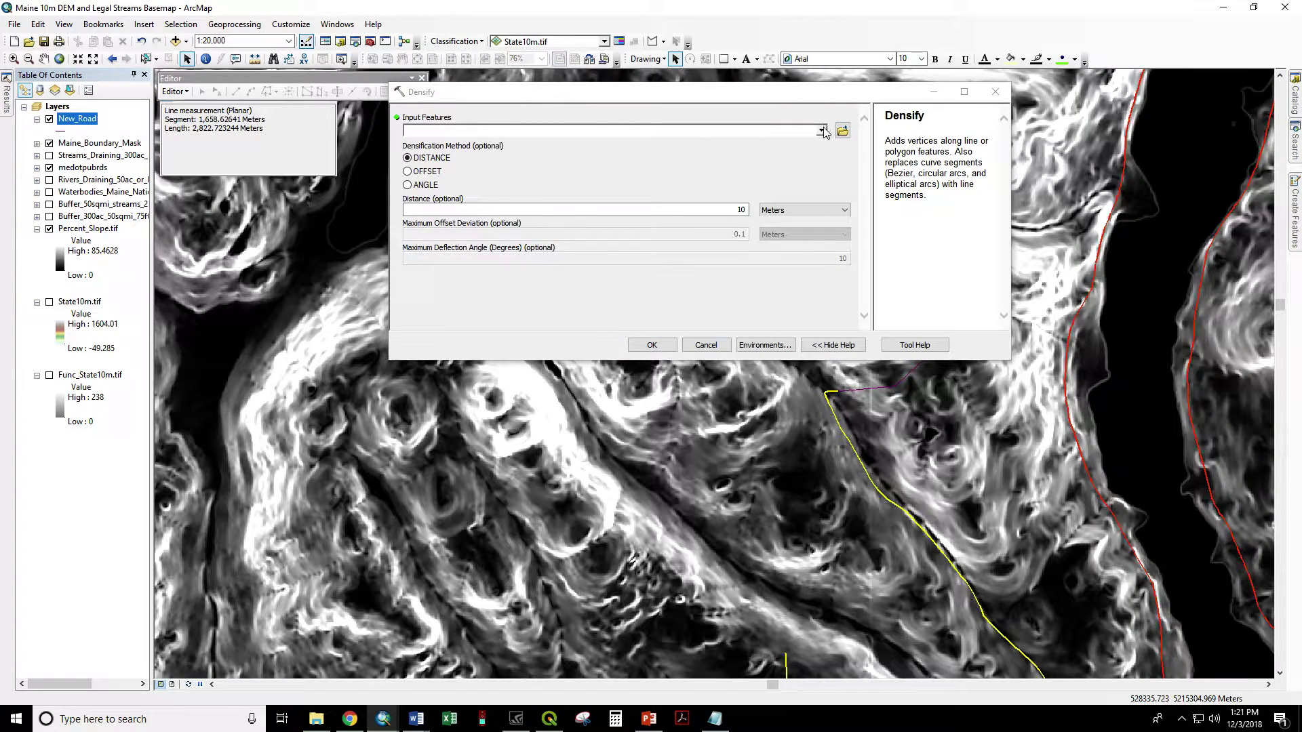
- Densify New_Road with a 100 Feet distance and close the completed report
click(821, 130)
click(459, 145)
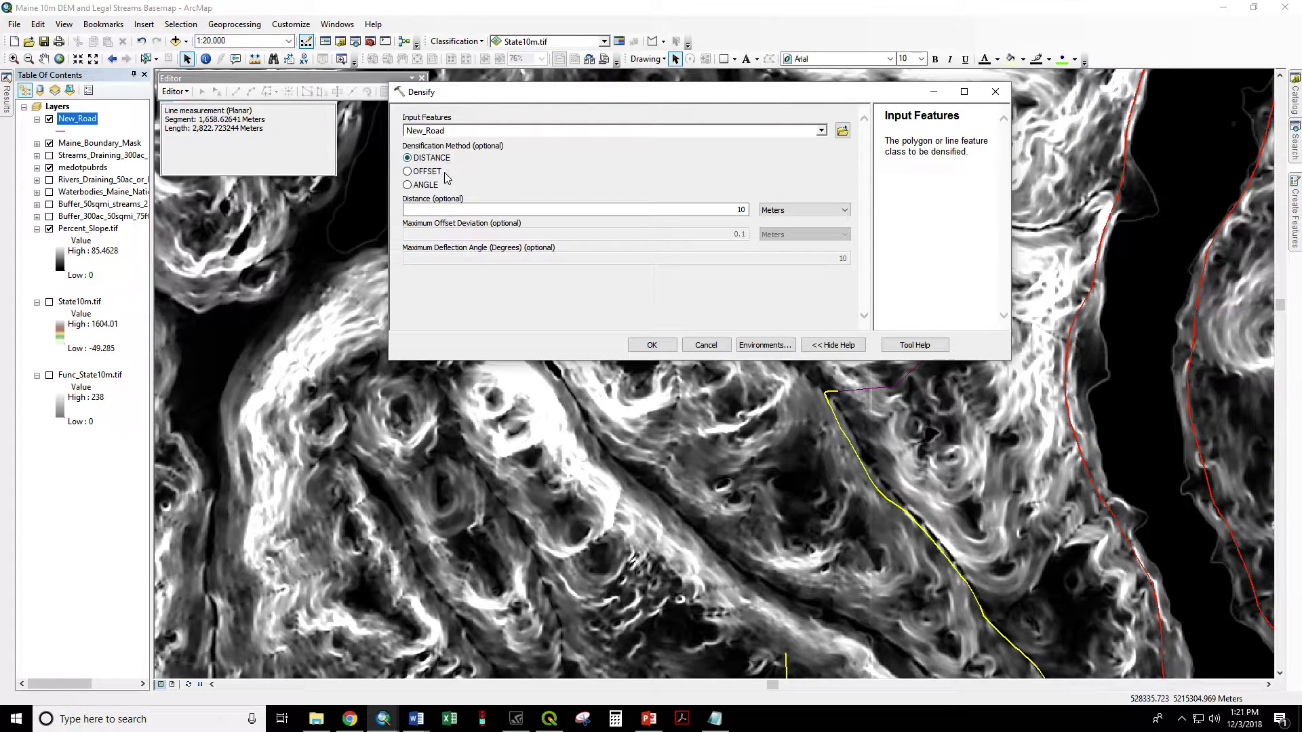
click(779, 210)
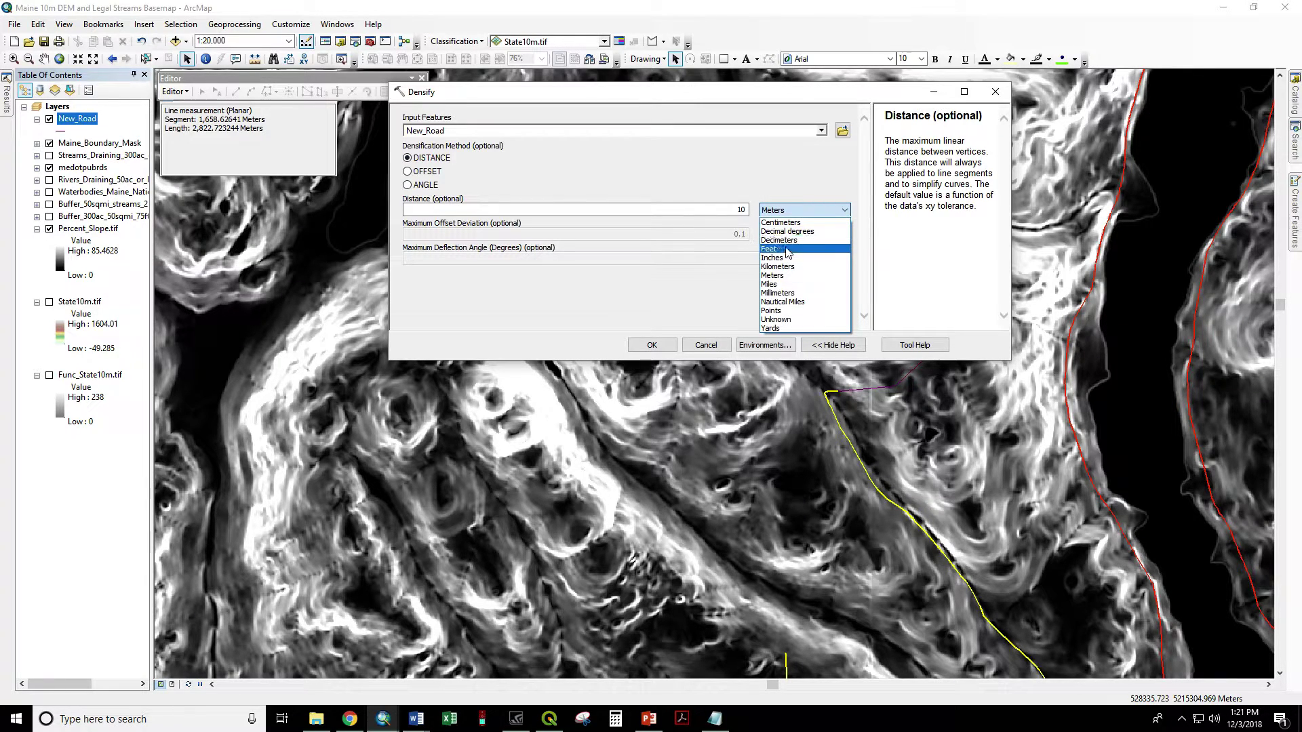
click(773, 247)
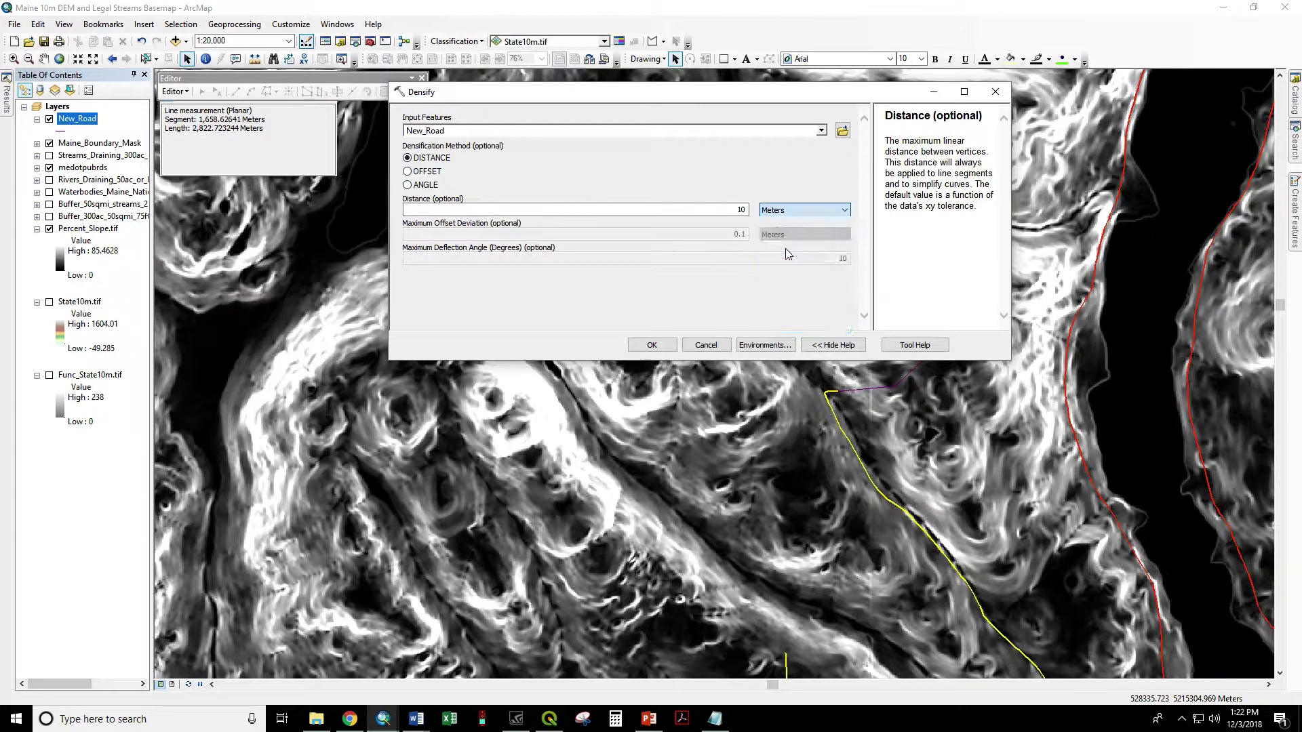
click(746, 209)
text(0)
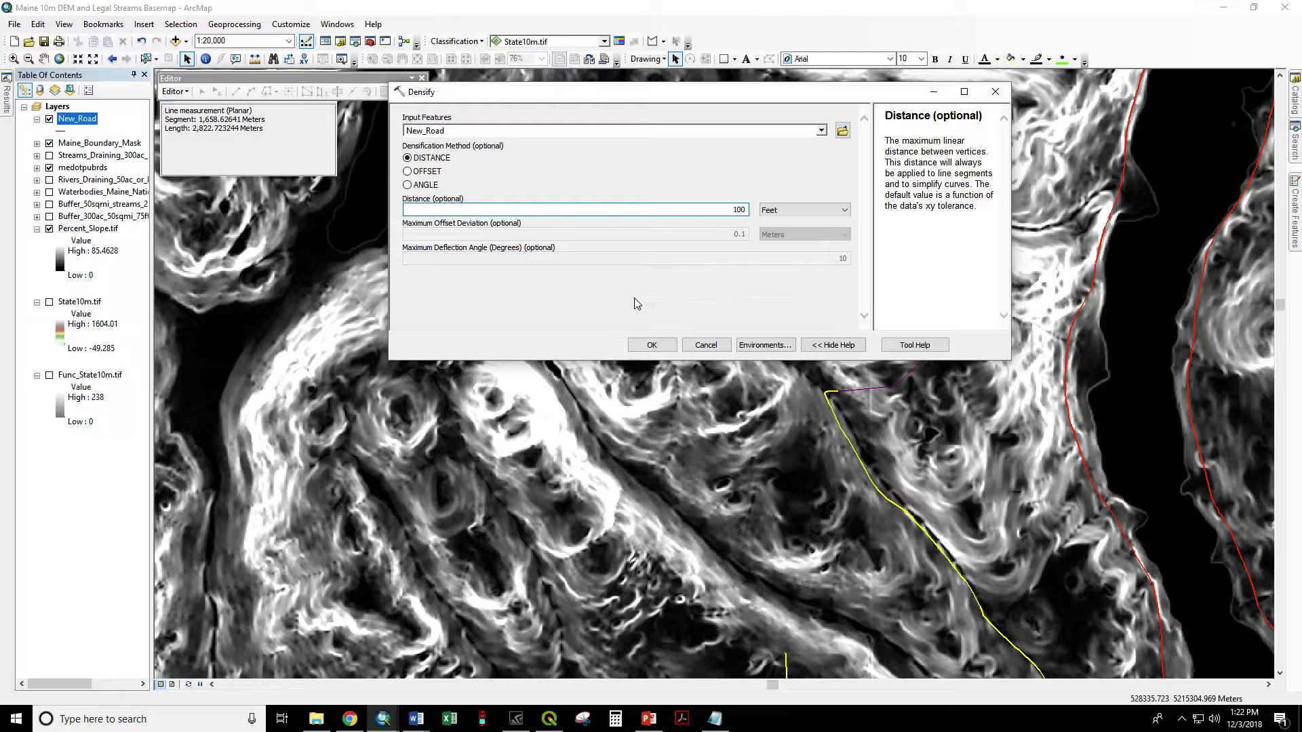
click(641, 344)
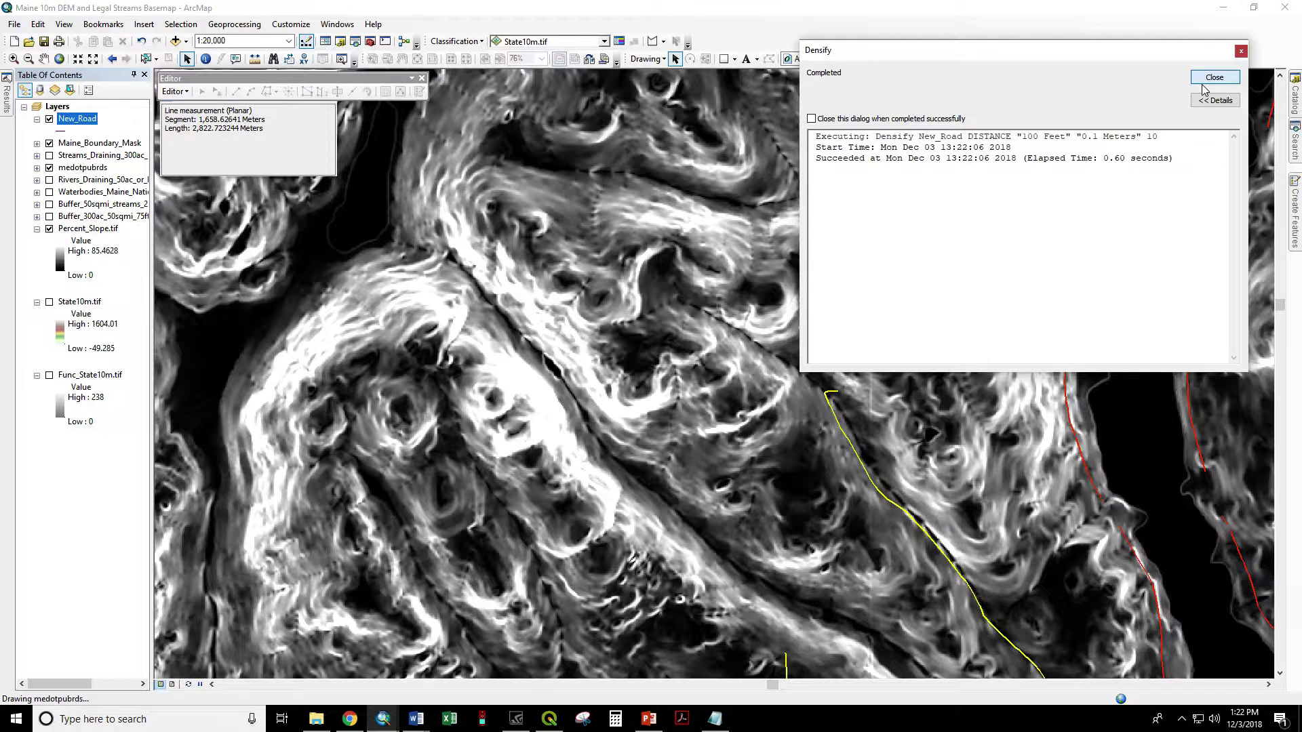
click(1214, 77)
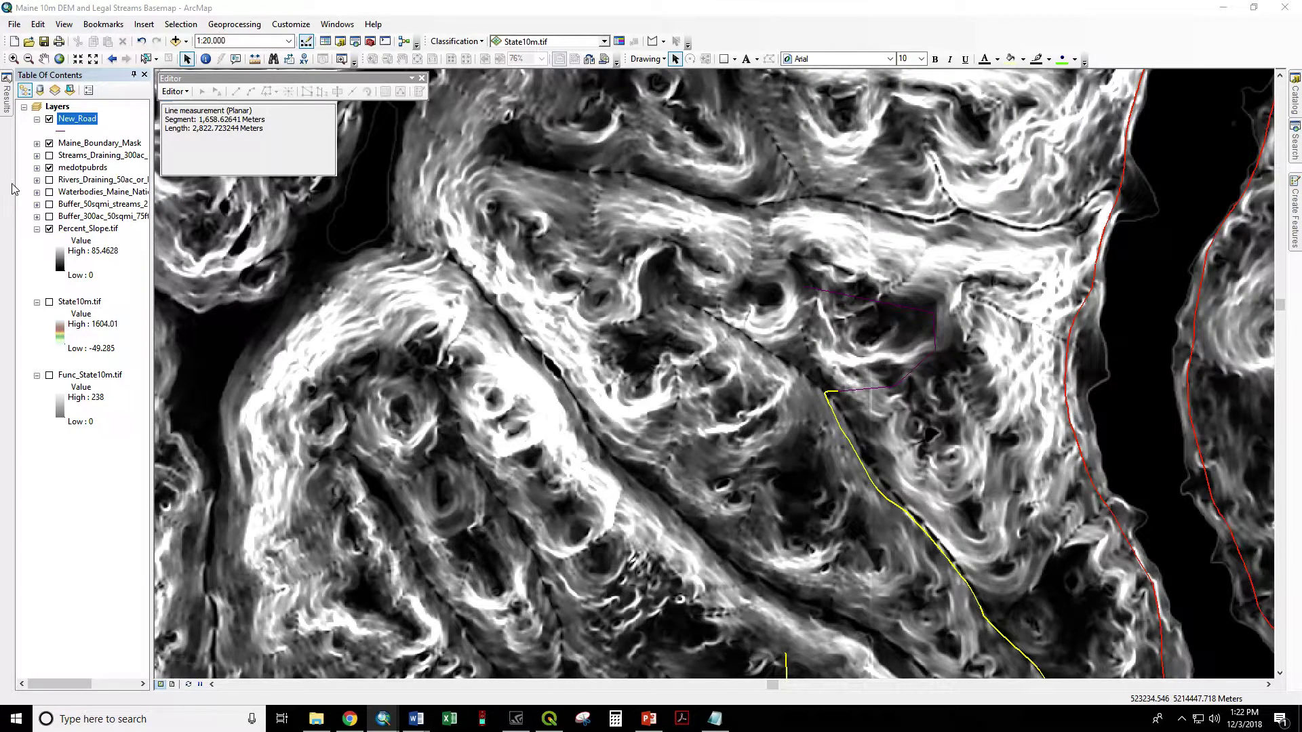
- Hide medotpubrds, give New_Road the red Highway symbol, and bring up the Notepad steps list
click(49, 168)
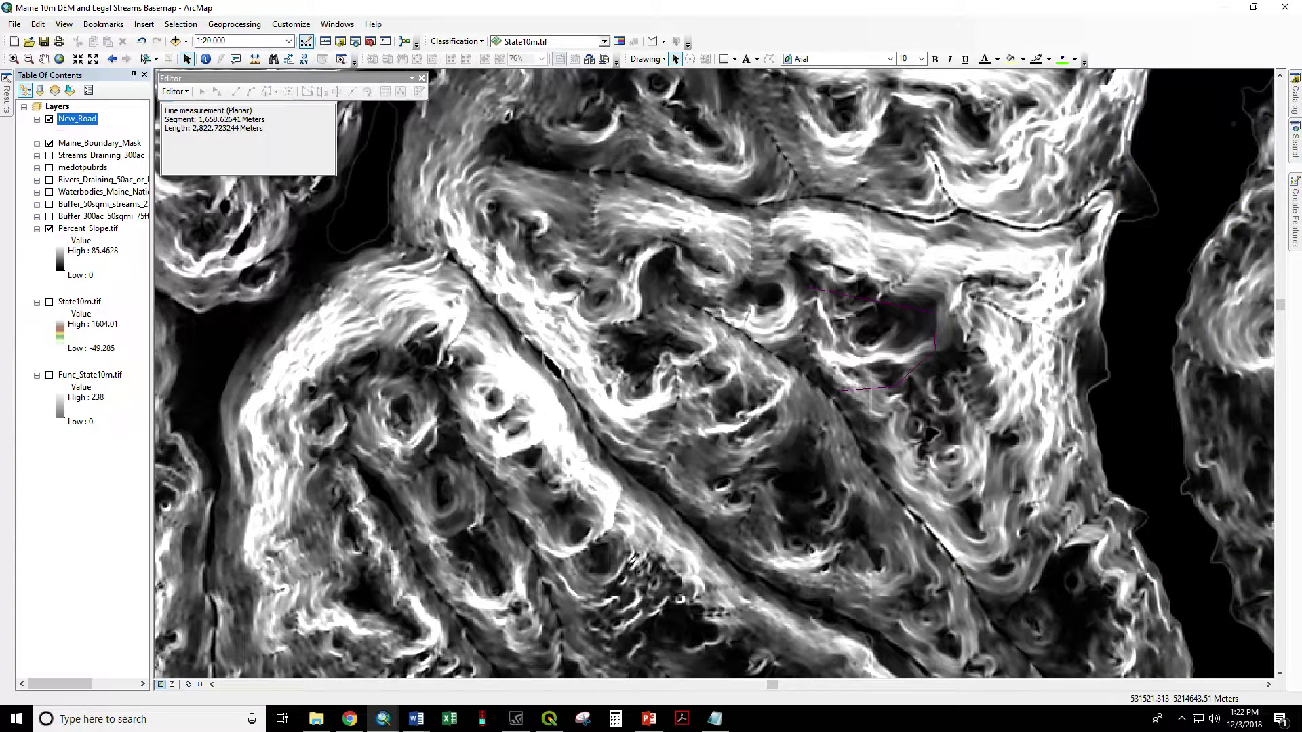
click(73, 130)
click(533, 266)
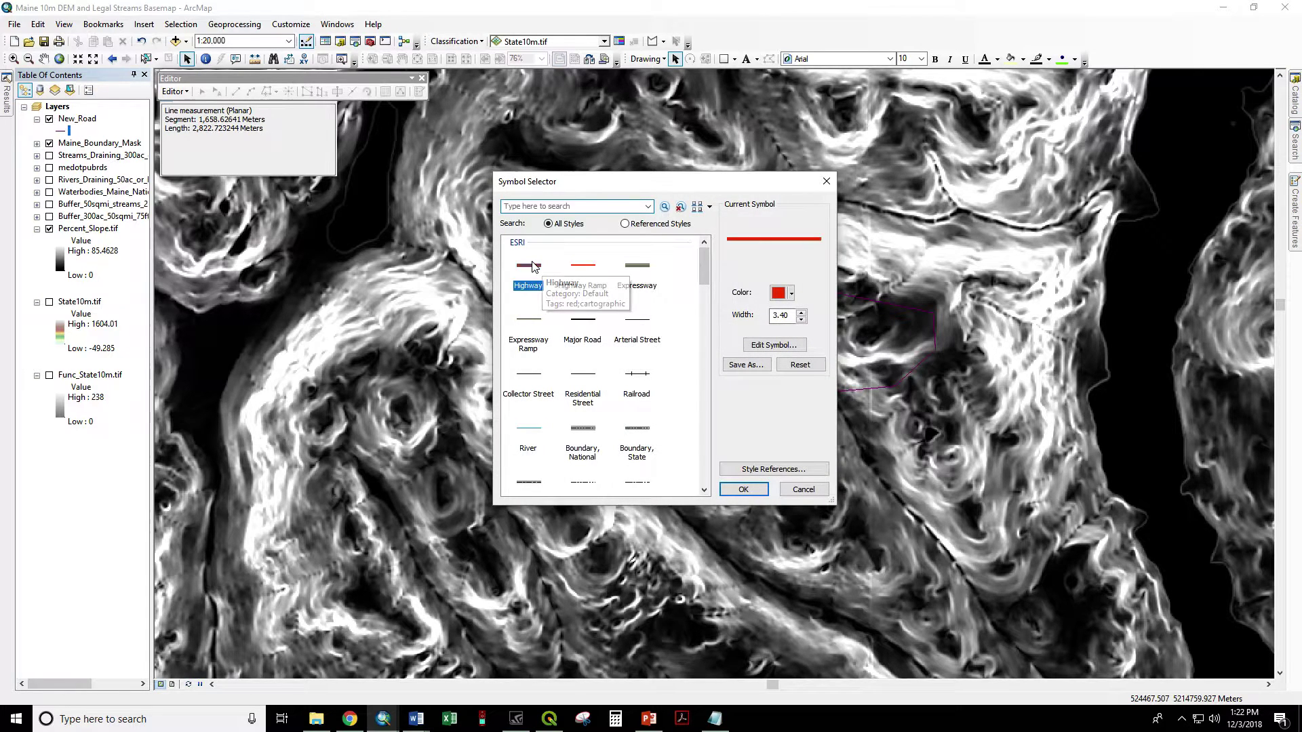
click(755, 490)
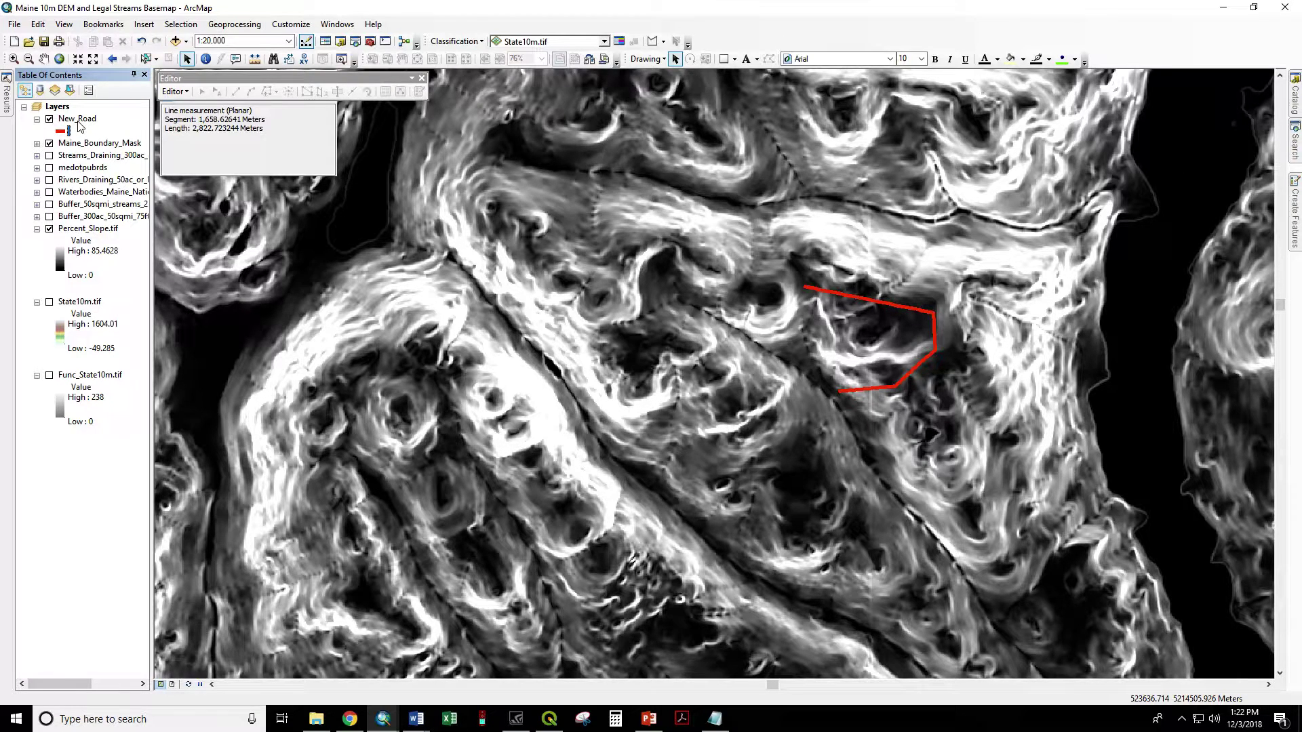
click(1295, 148)
click(714, 719)
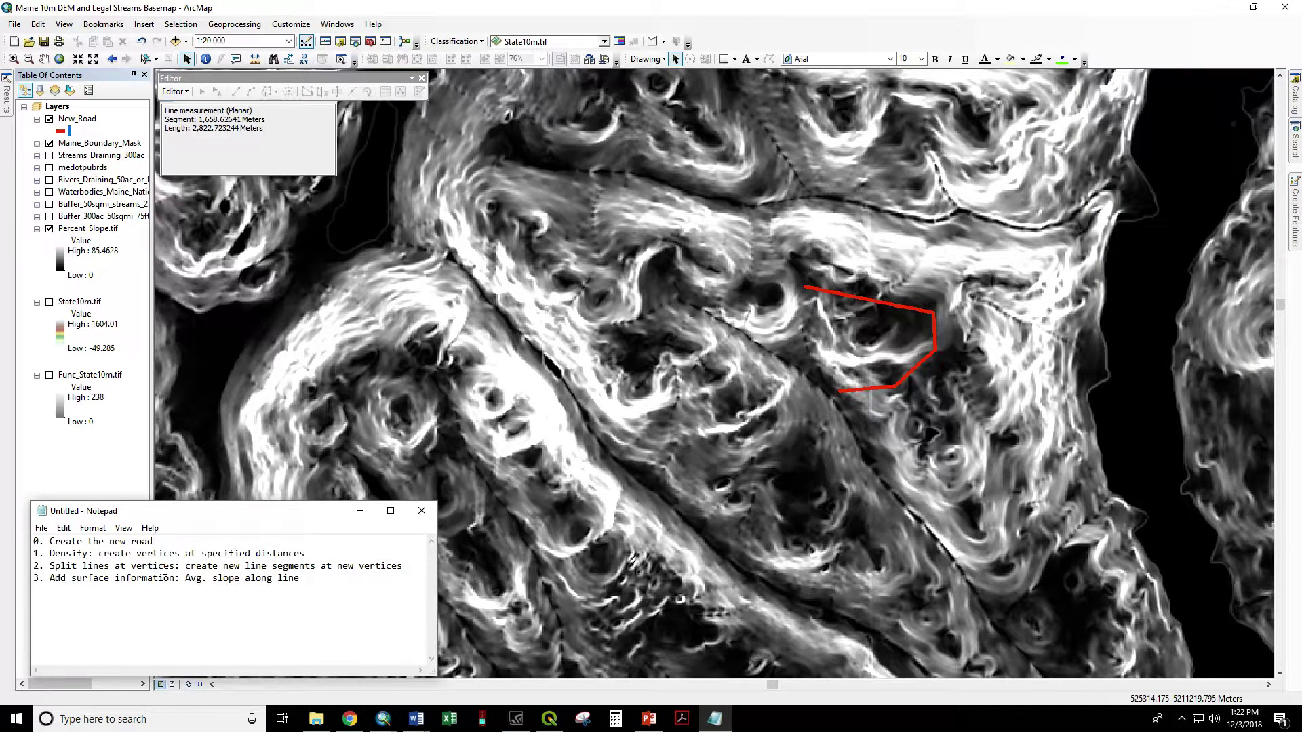
- Search for and open the Split Line At Vertices tool
click(1295, 159)
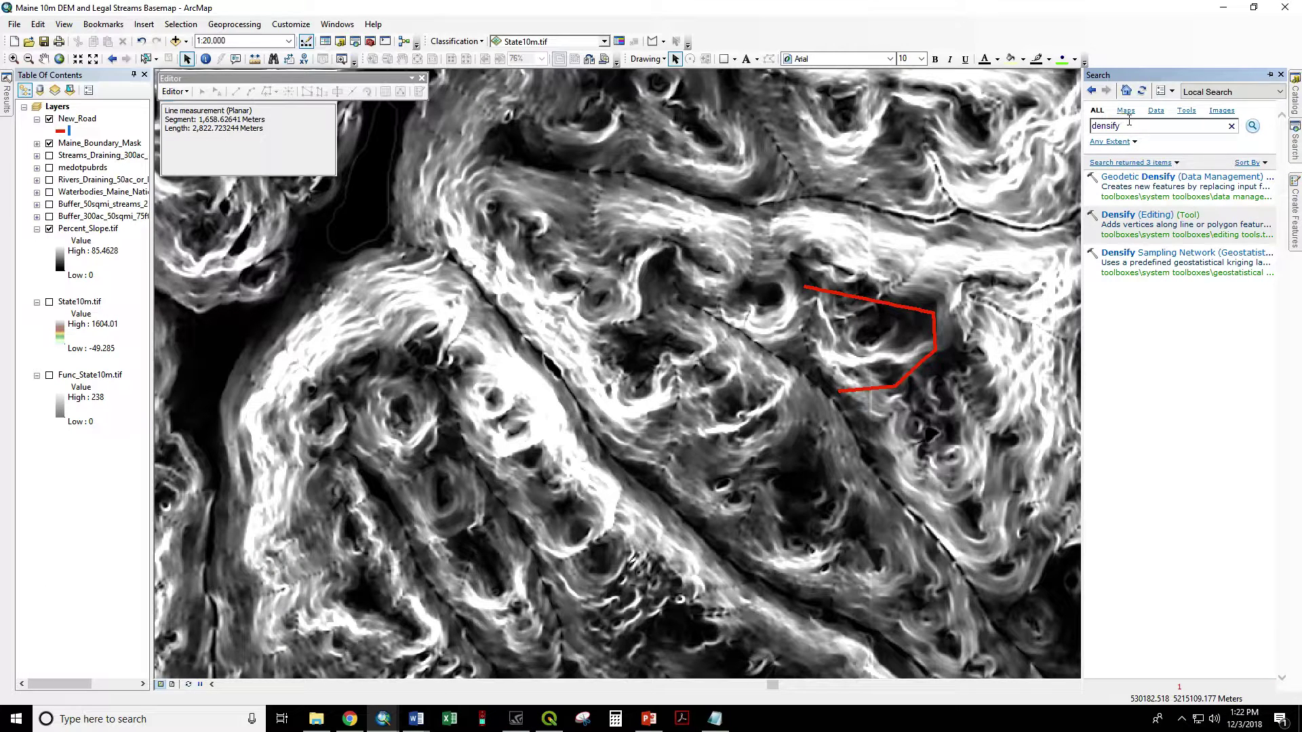
text(split lines at vertices)
key(Return)
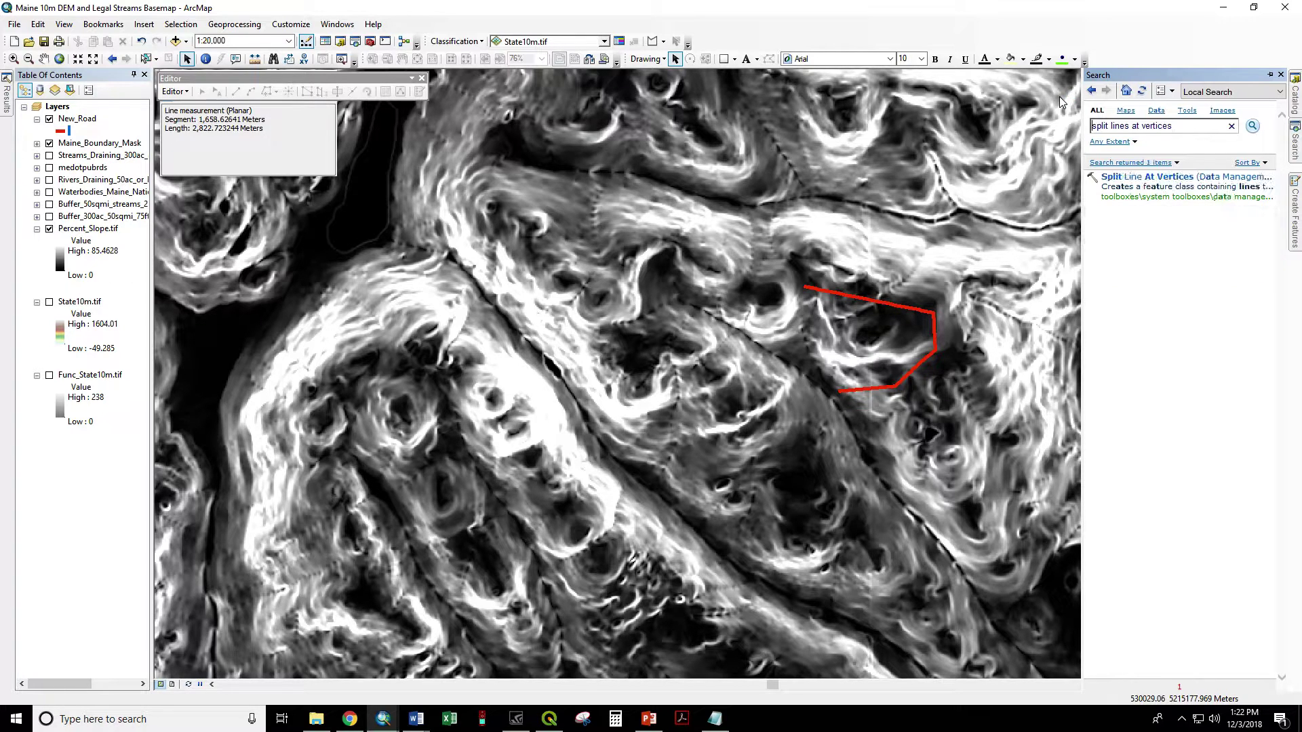
click(1146, 176)
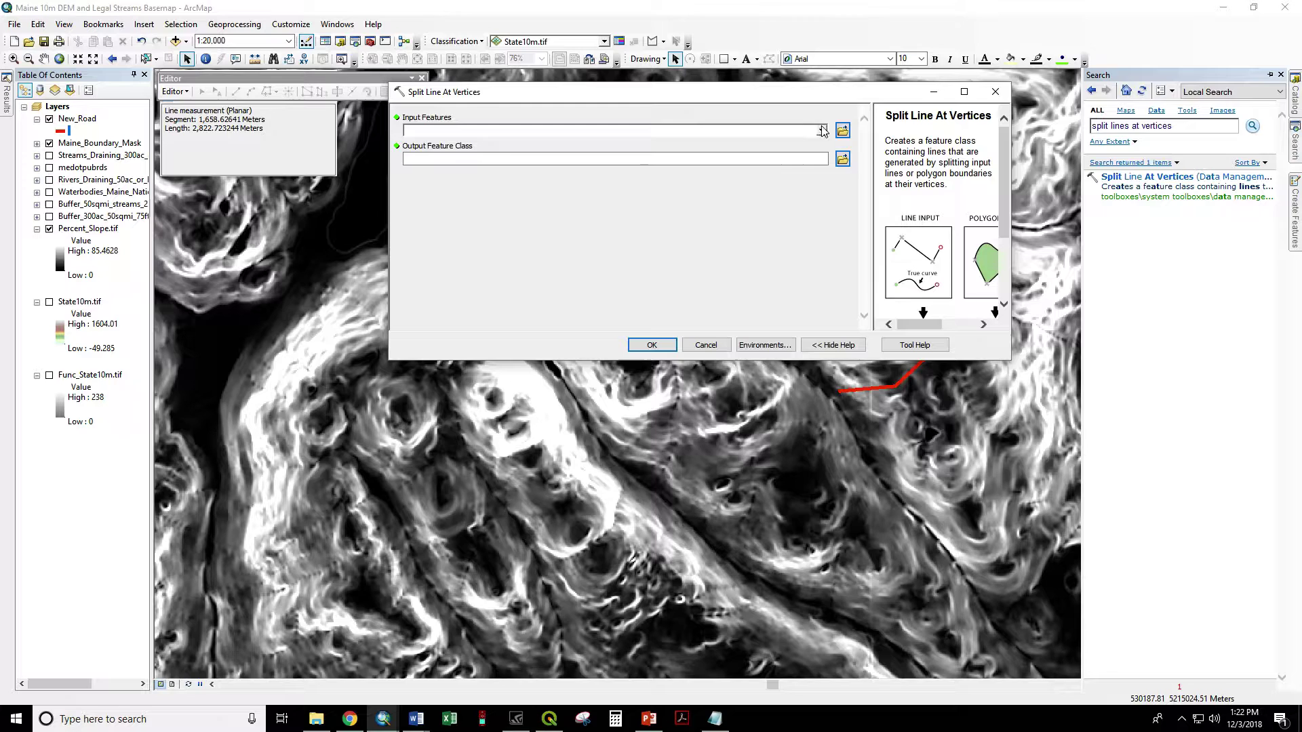
- Run it on New_Road with the output named New_Road_Segments100
click(821, 132)
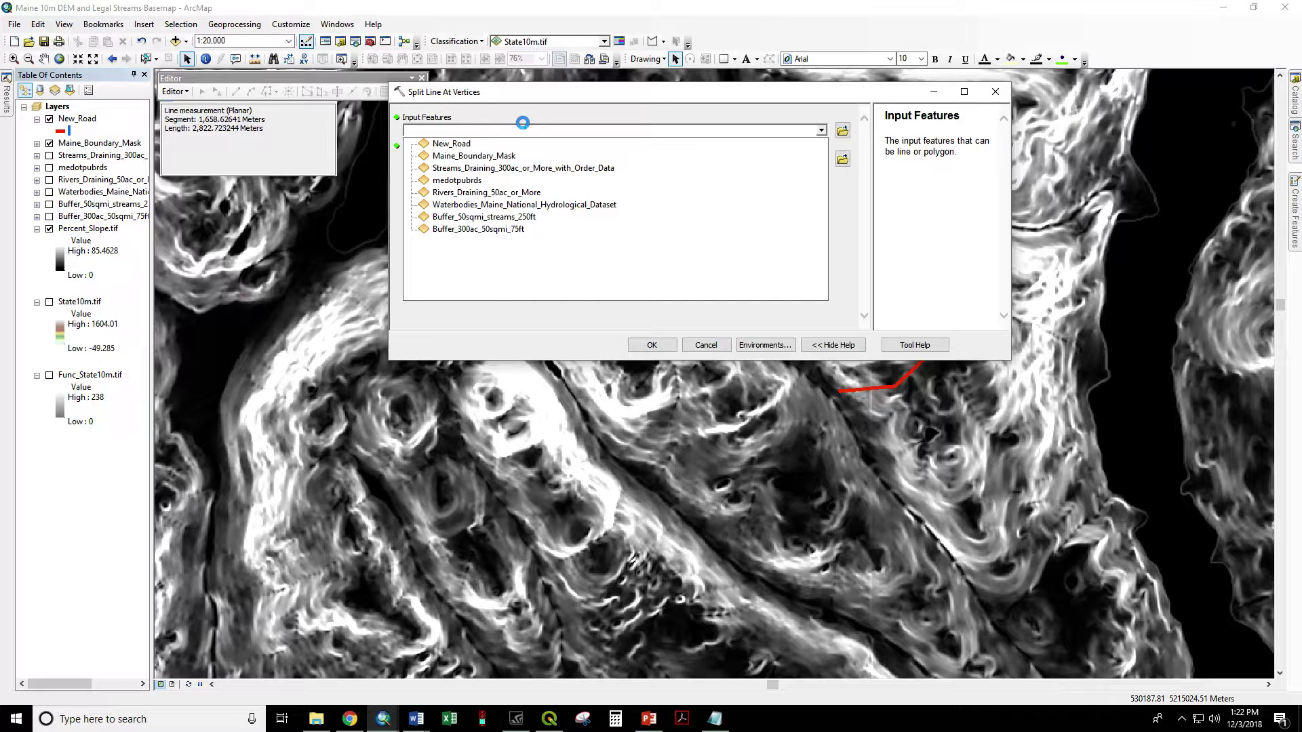
click(438, 144)
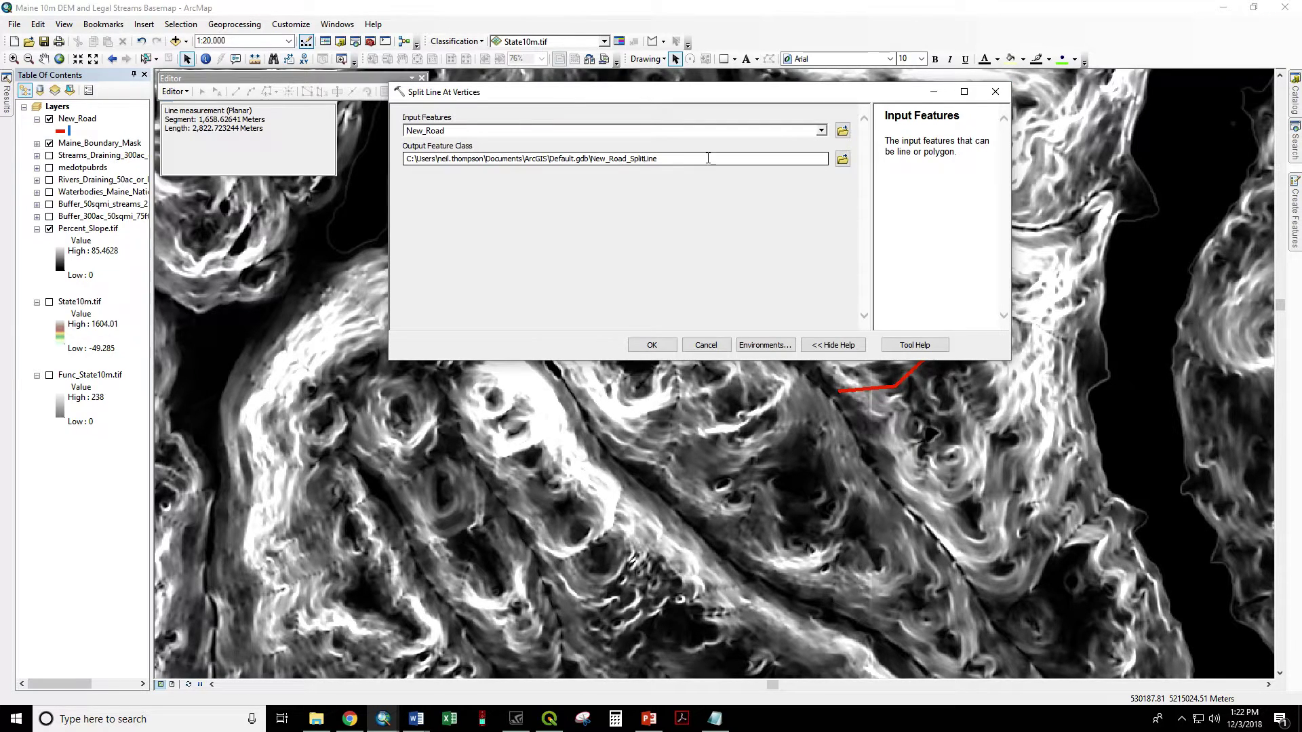
drag(708, 158, 635, 166)
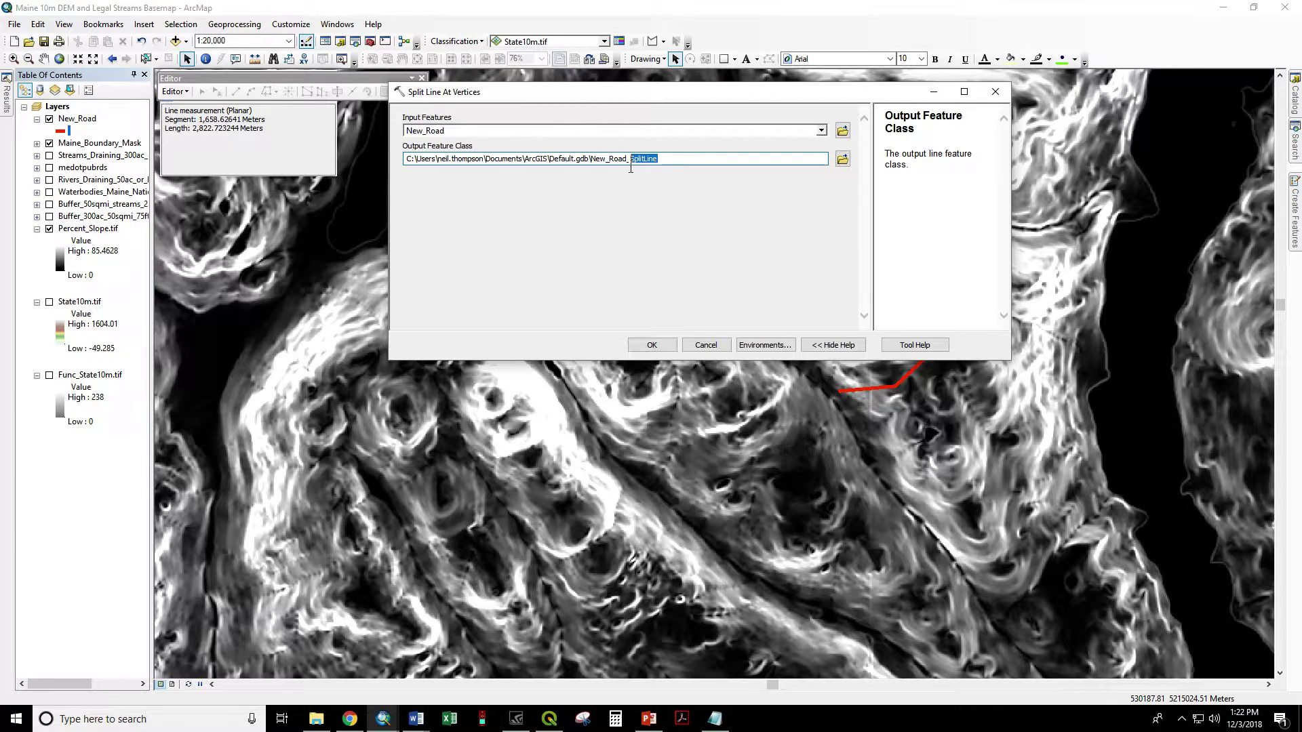
text(S)
click(652, 344)
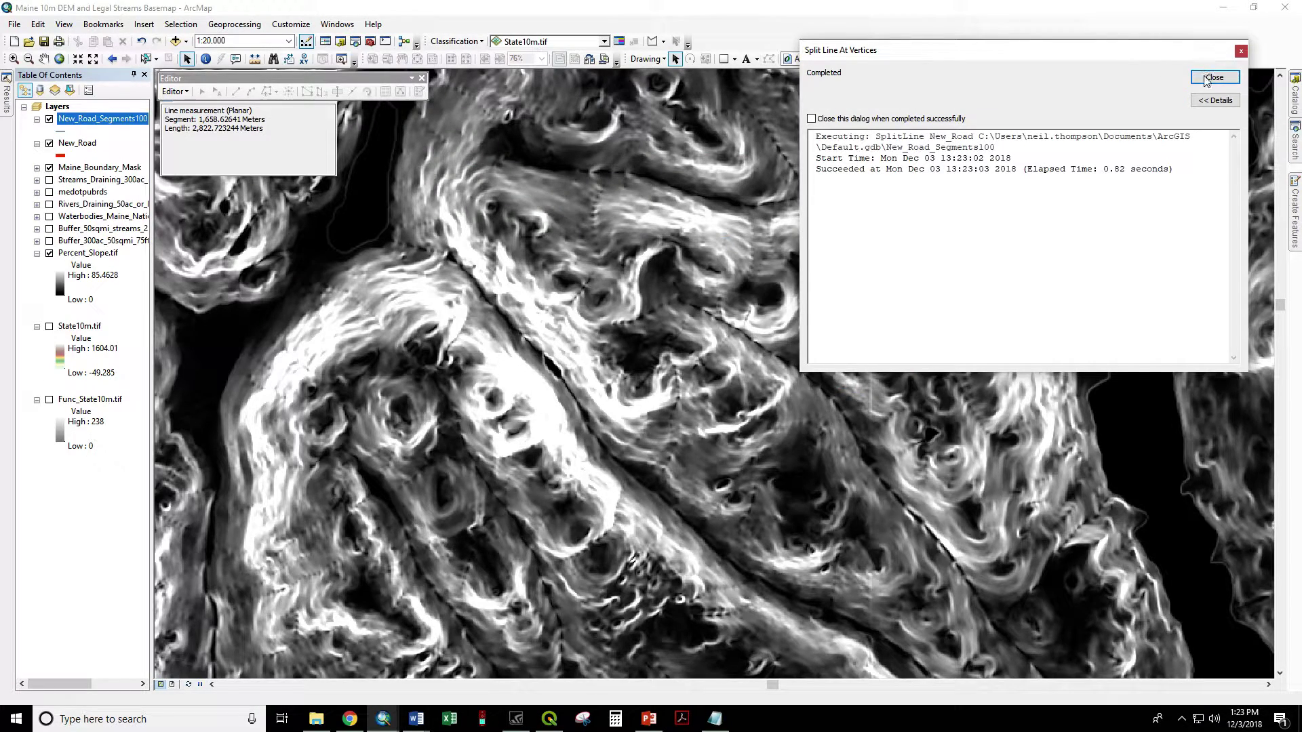
- Hide New_Road and give New_Road_Segments100 the red Highway line symbol
click(1214, 78)
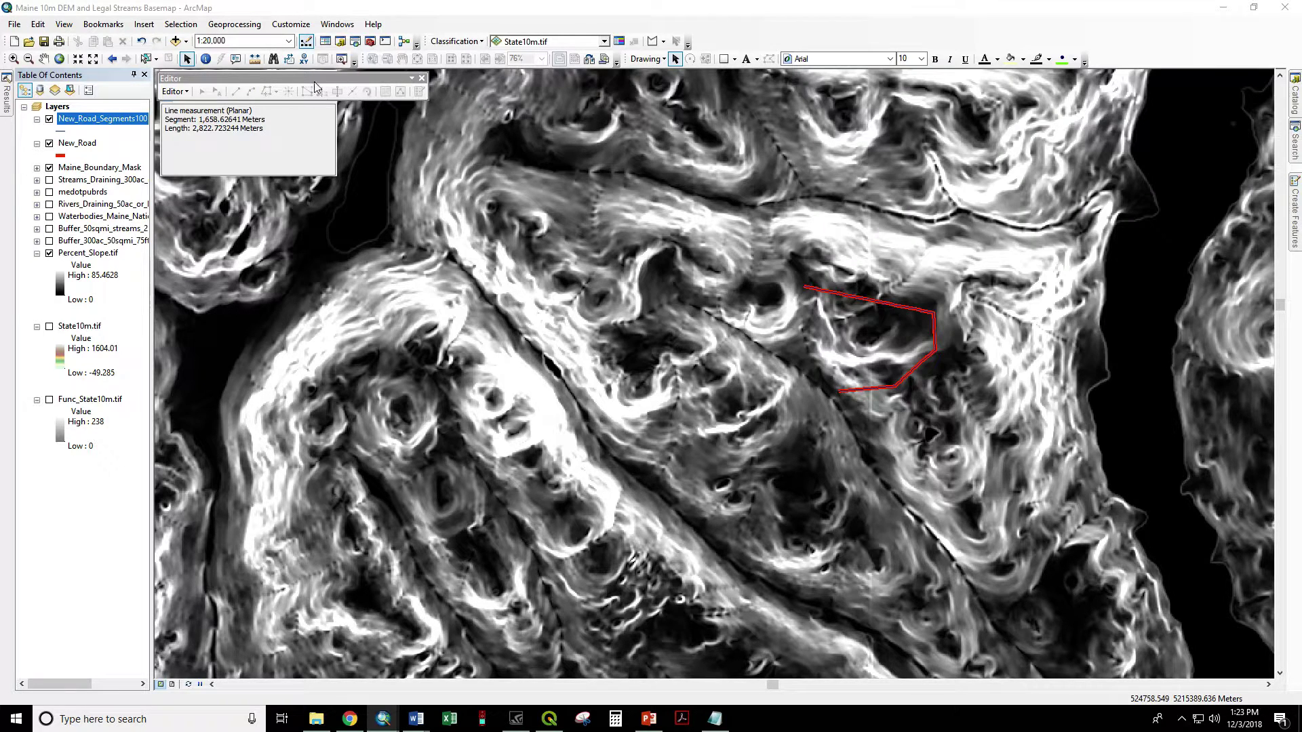
click(50, 144)
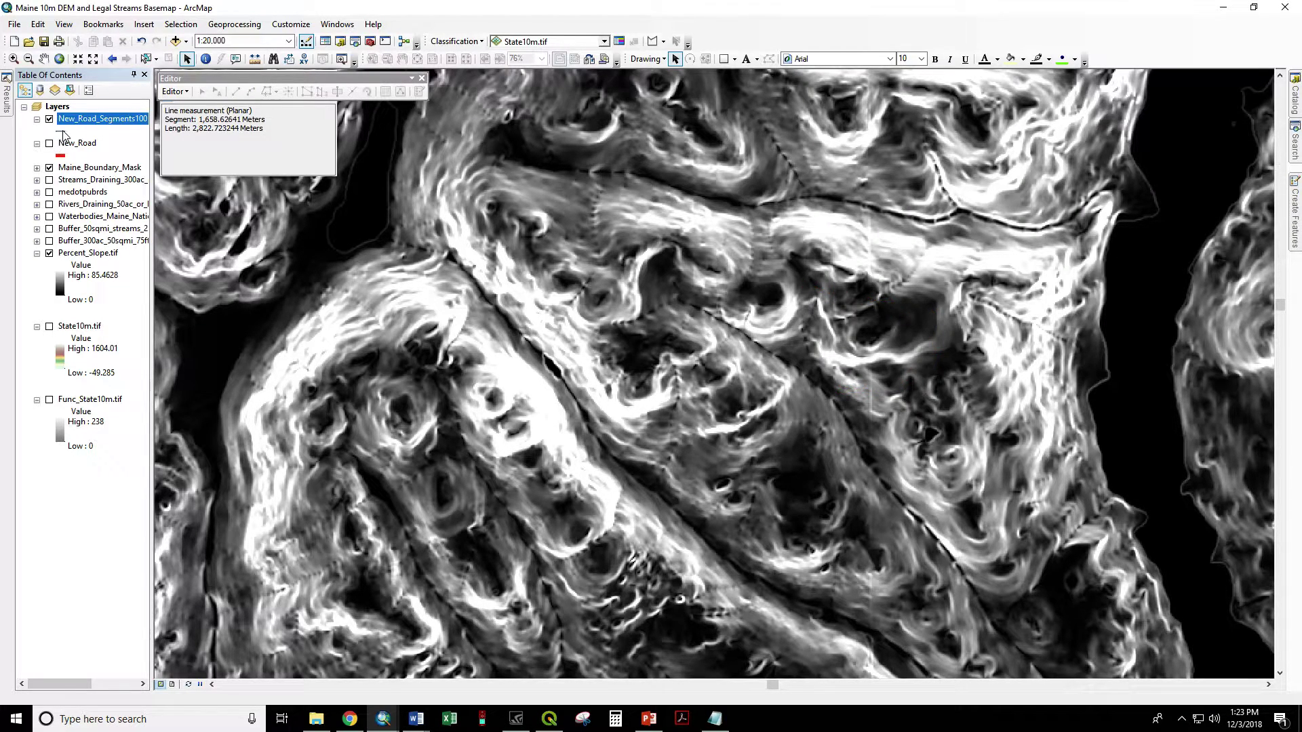
click(73, 130)
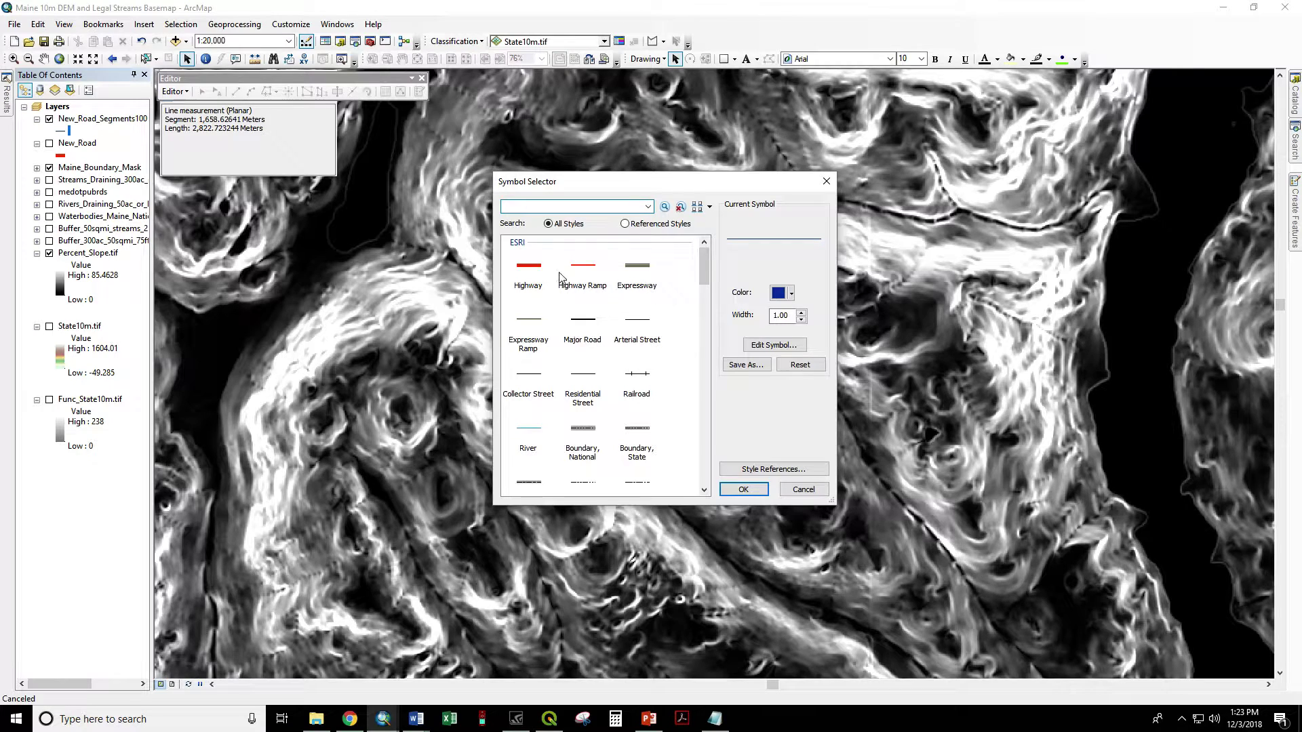
click(529, 268)
click(744, 489)
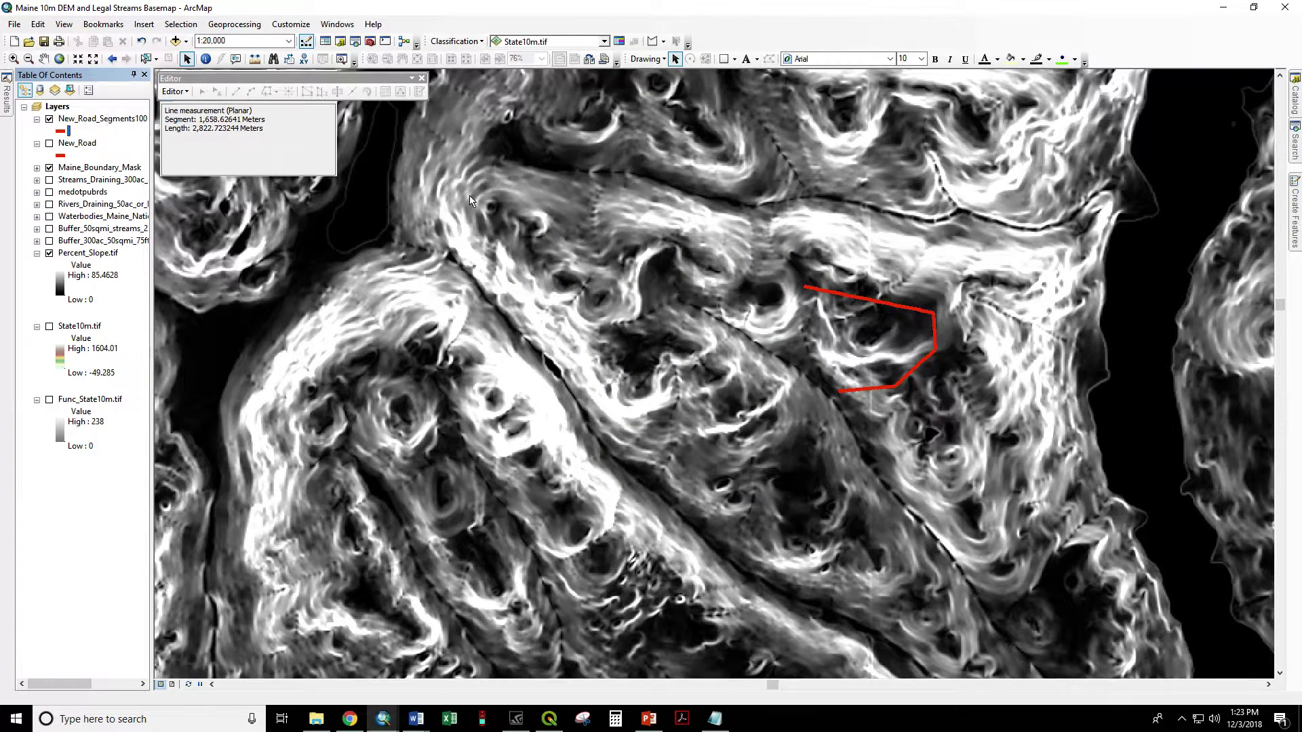
- Open the New_Road_Segments100 attribute table and select segment 16 to check lengths
right_click(93, 119)
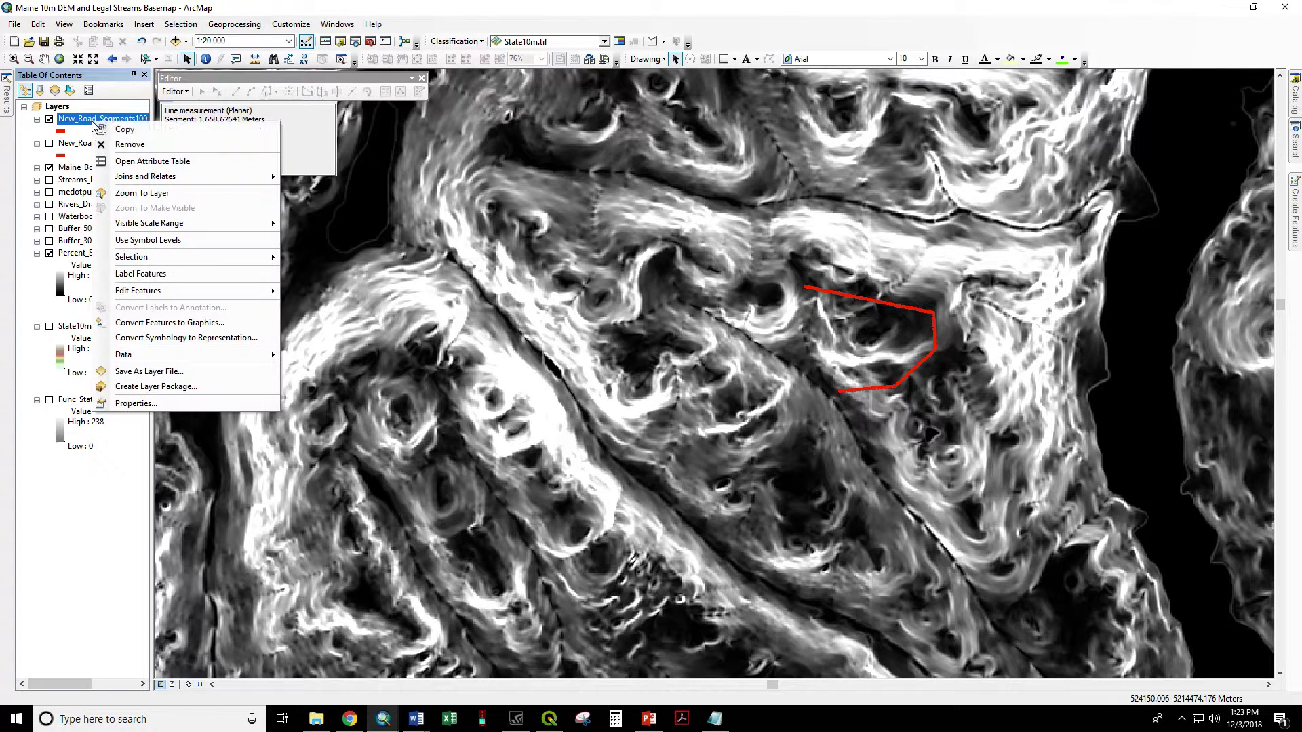
click(118, 157)
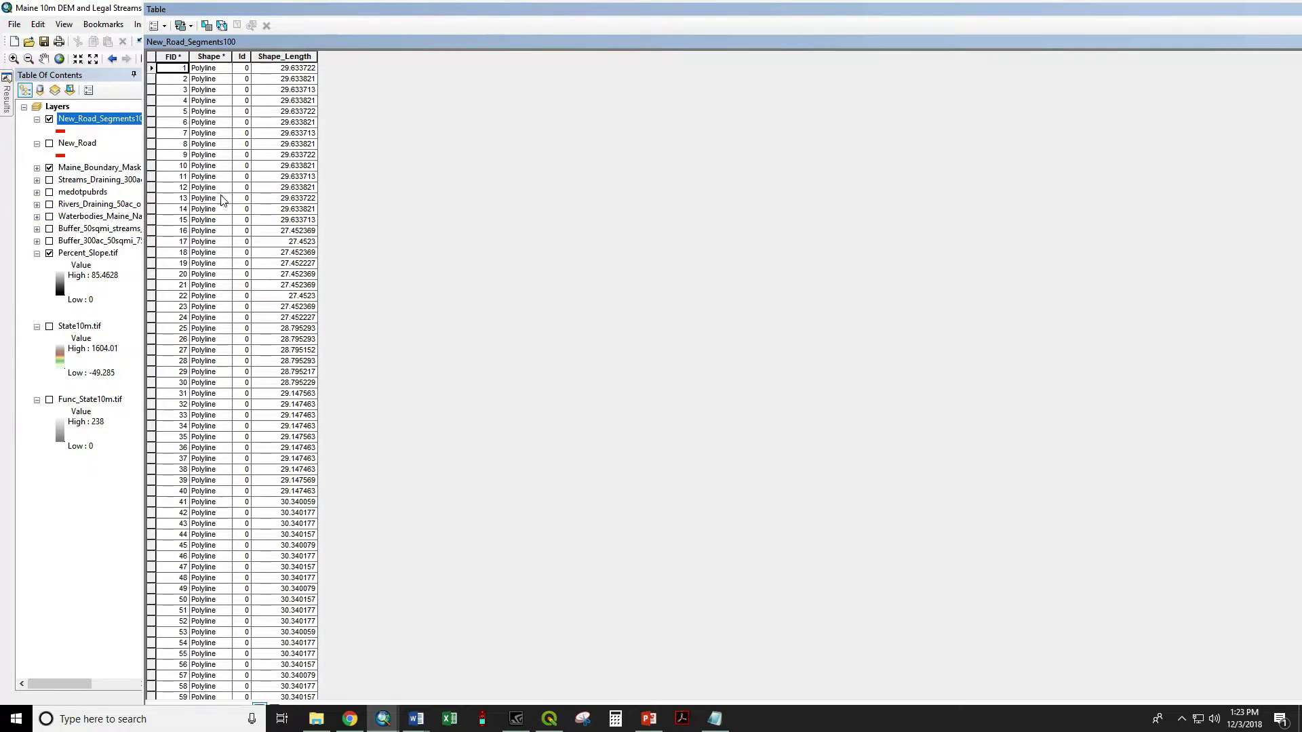
scroll(221, 198, down, 5)
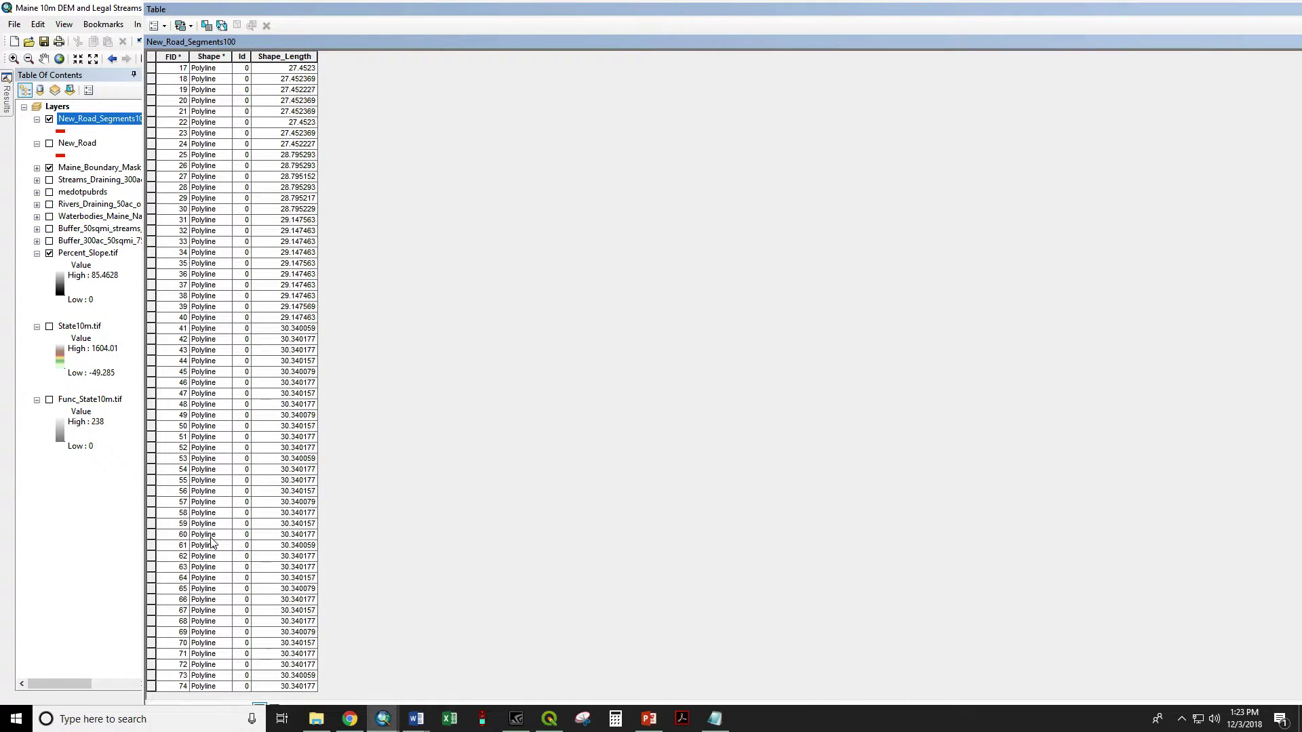
scroll(260, 306, up, 5)
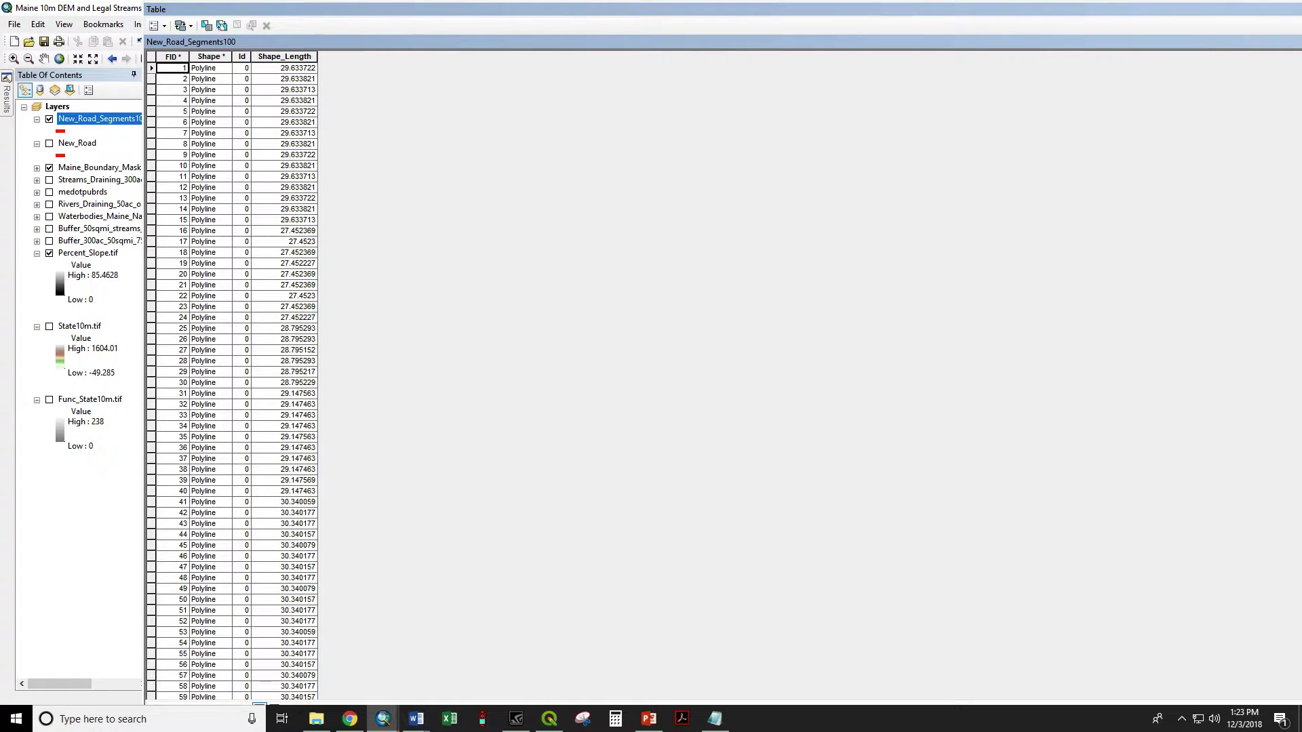
click(153, 231)
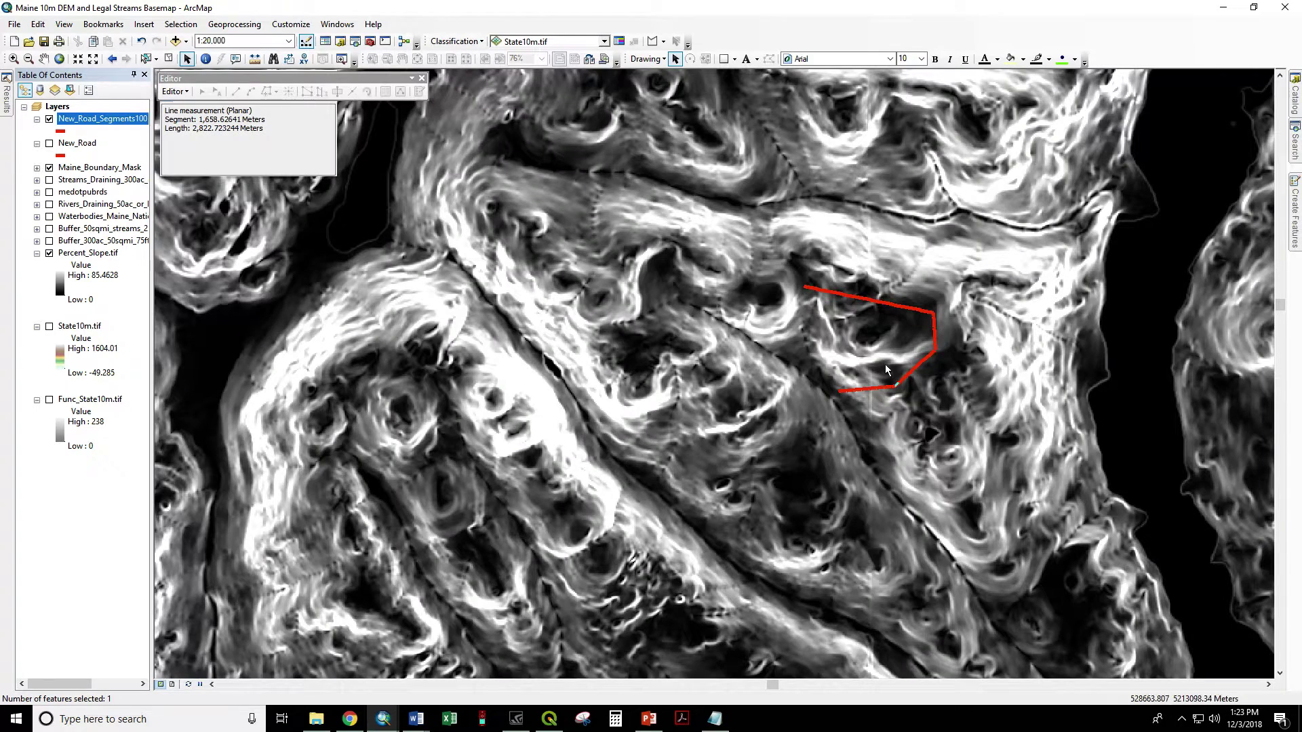
- Zoom the map to the full extent of the New_Road_Segments100 layer
scroll(903, 383, up, 4)
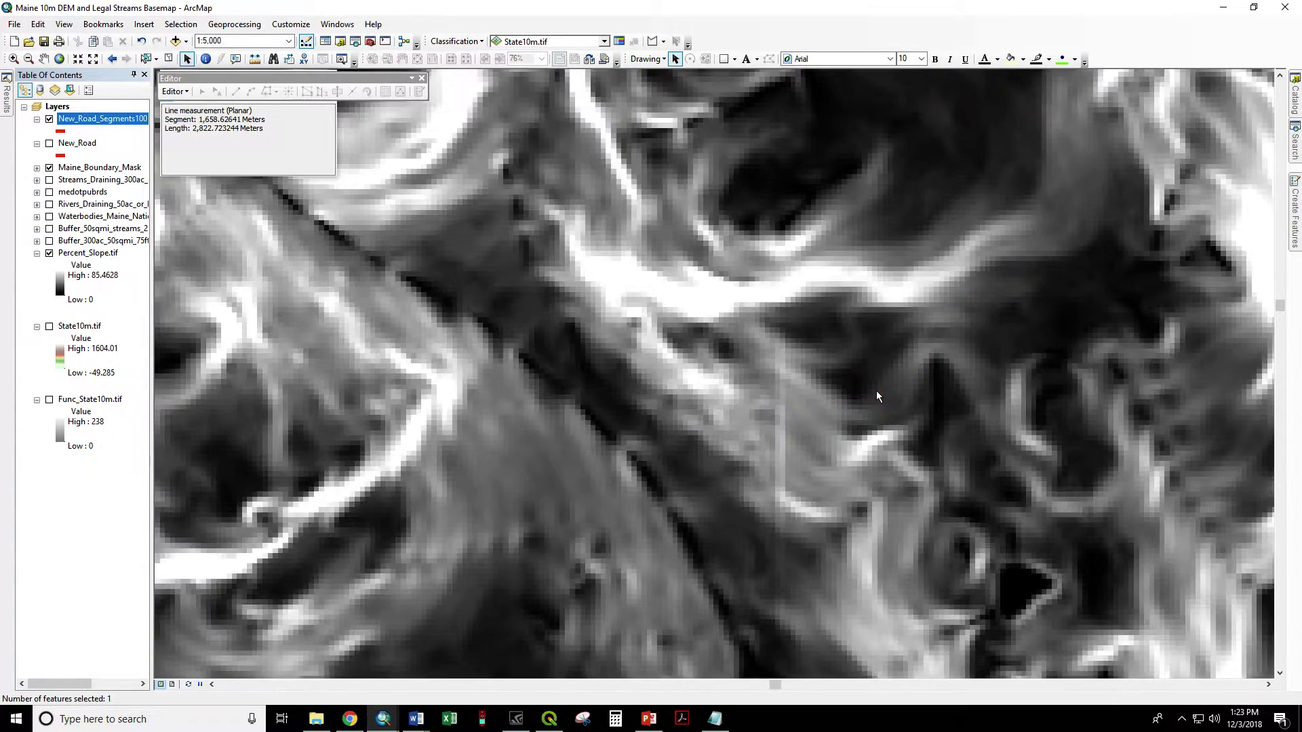
scroll(879, 396, up, 3)
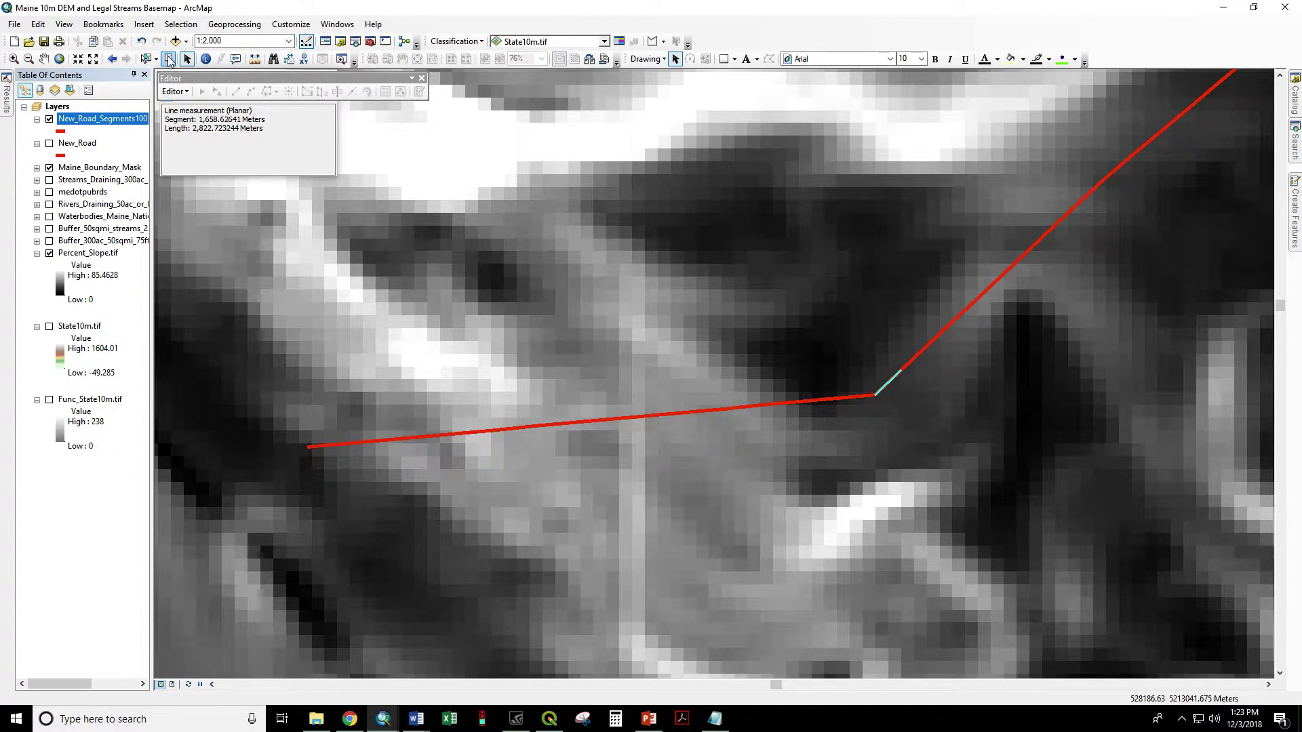
right_click(85, 118)
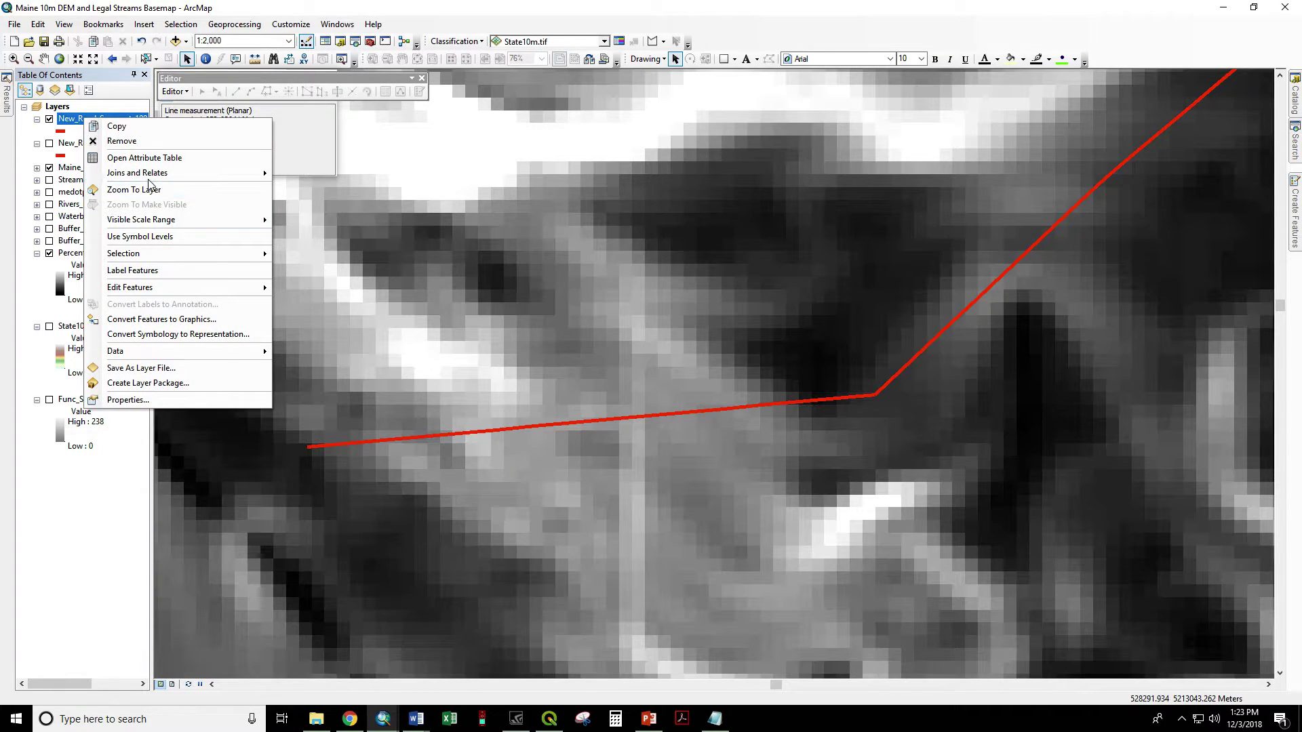
click(139, 191)
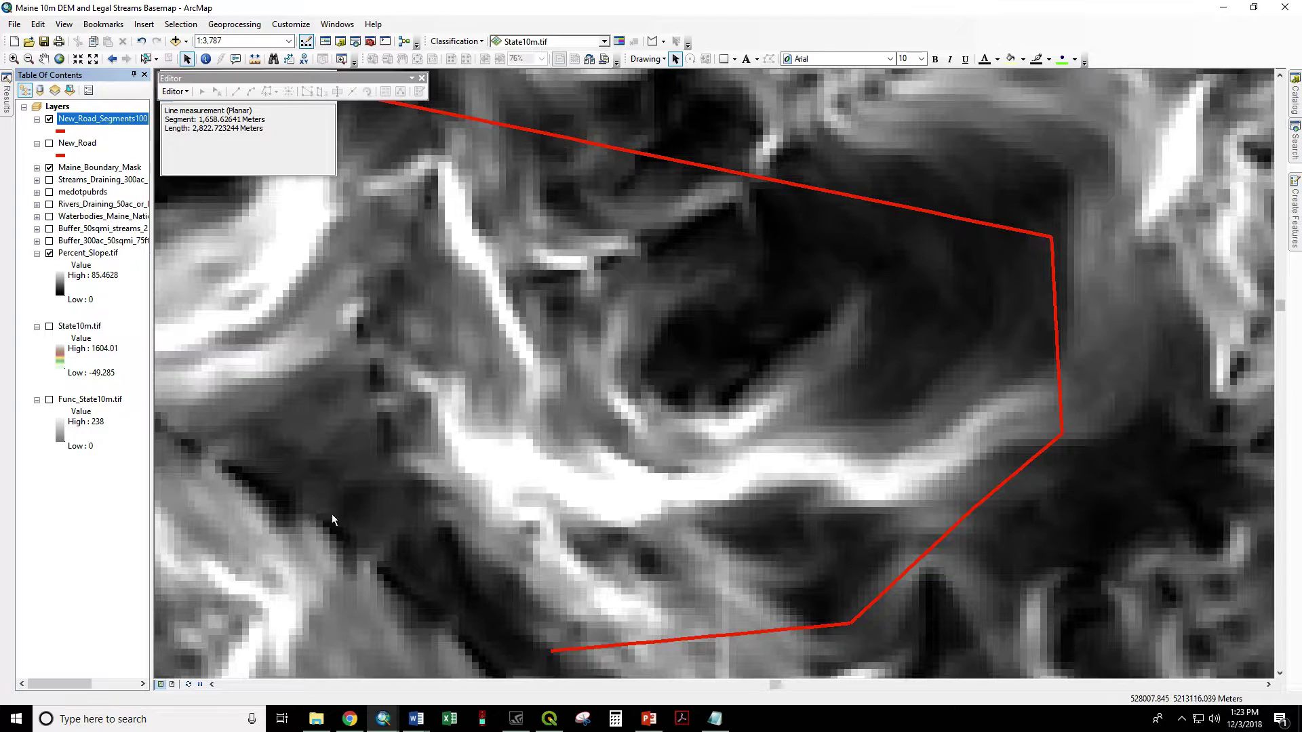
- Check the Notepad steps list, then search 'add' and open Add Surface Information
click(714, 719)
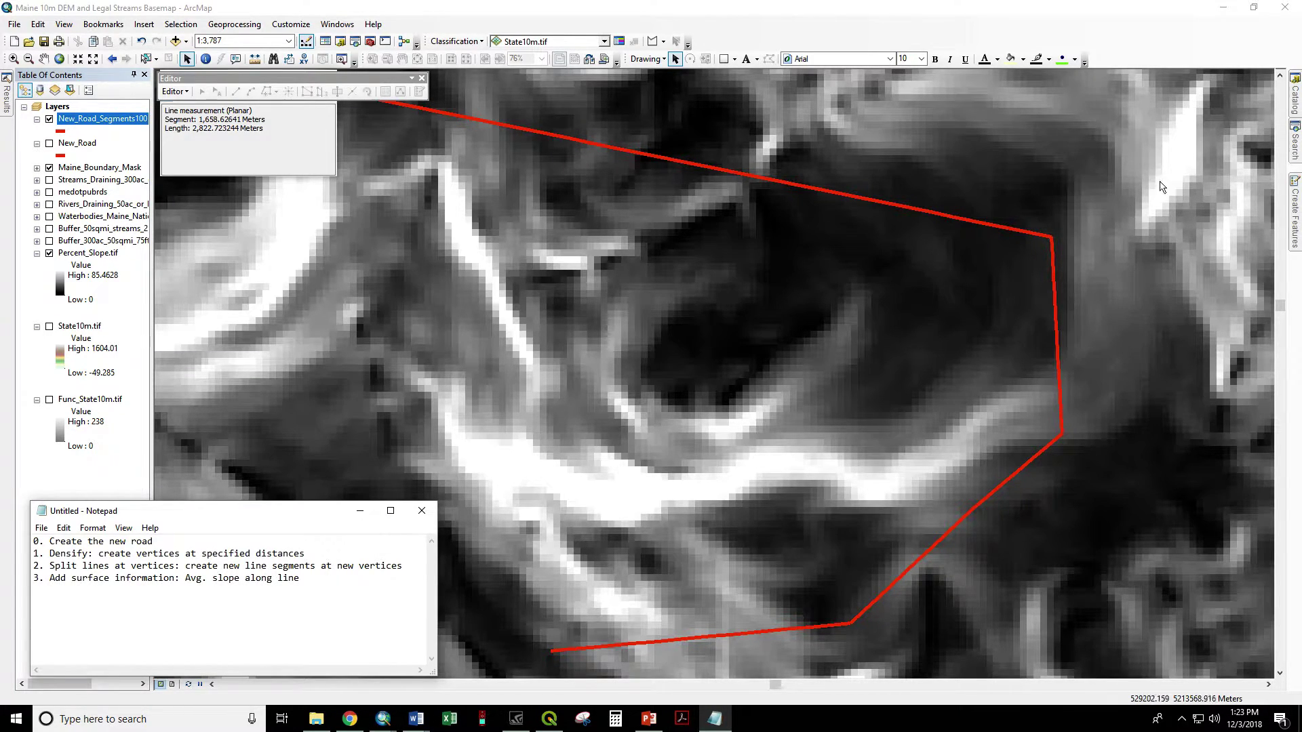
click(1295, 144)
key(ctrl+a)
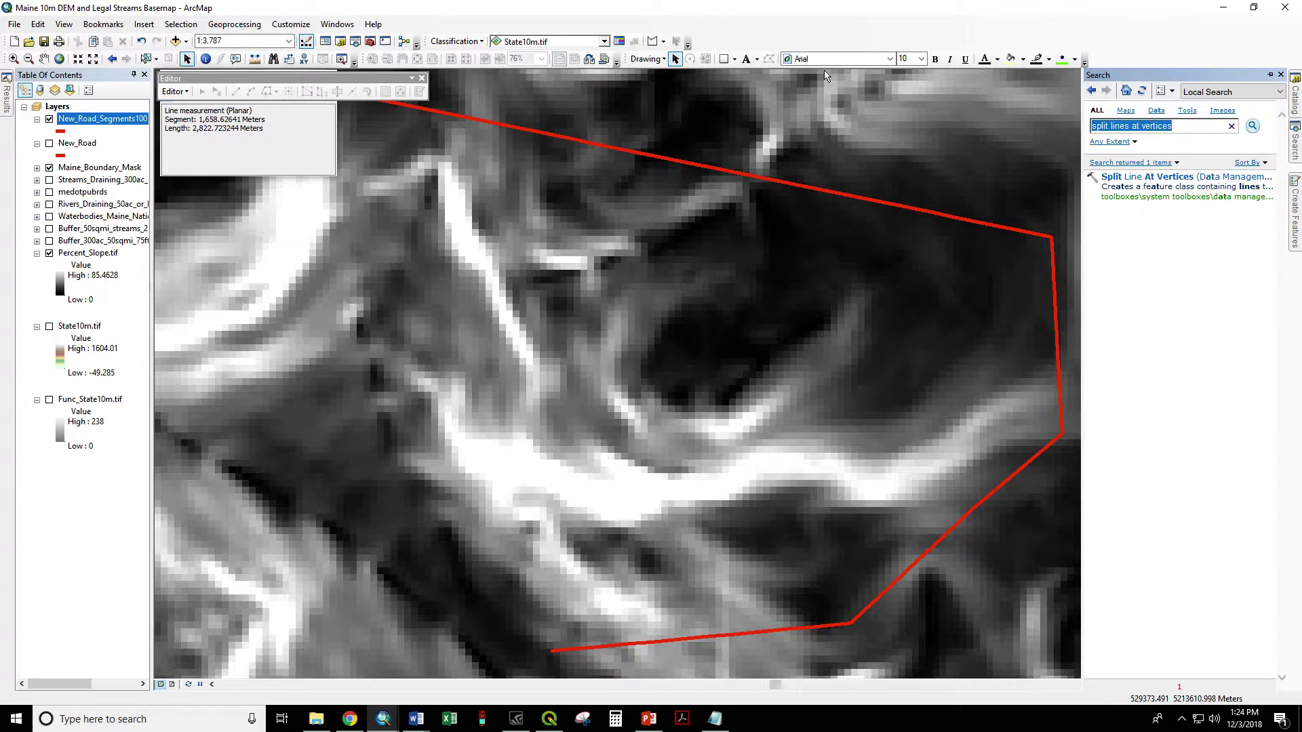
text(add surface information)
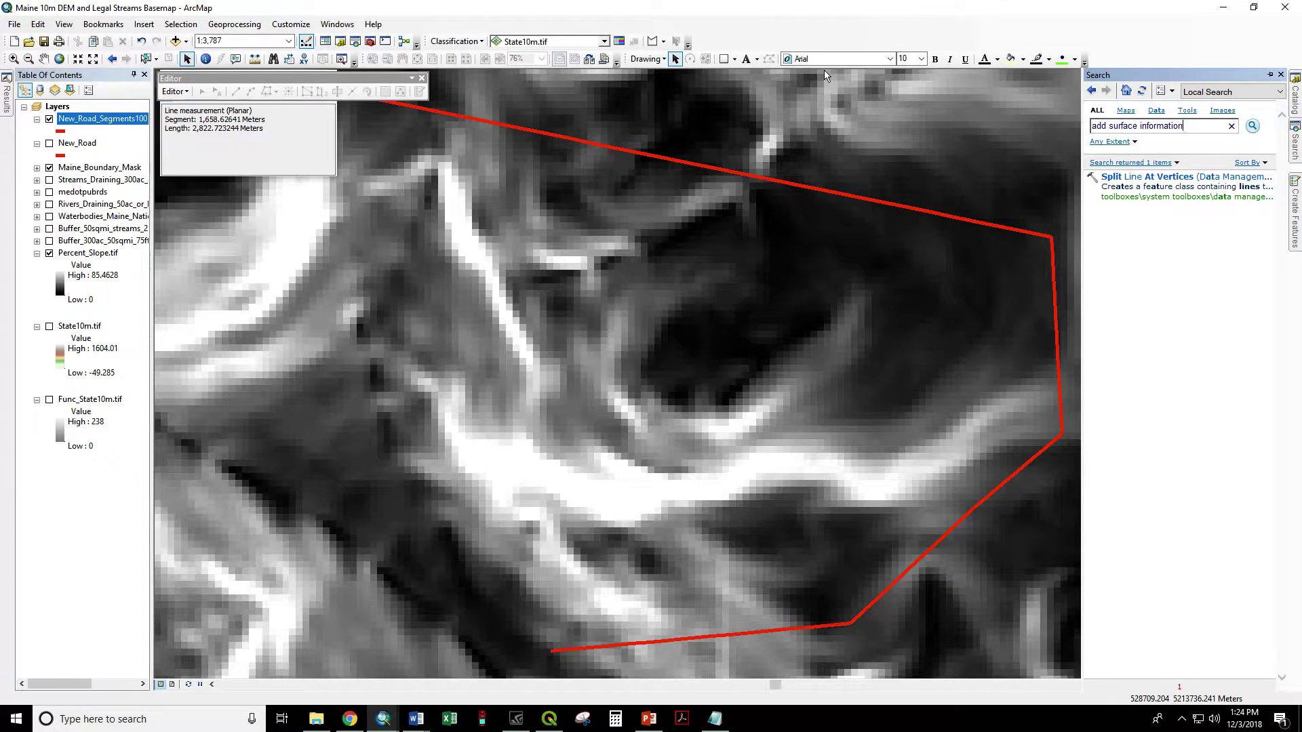
key(Return)
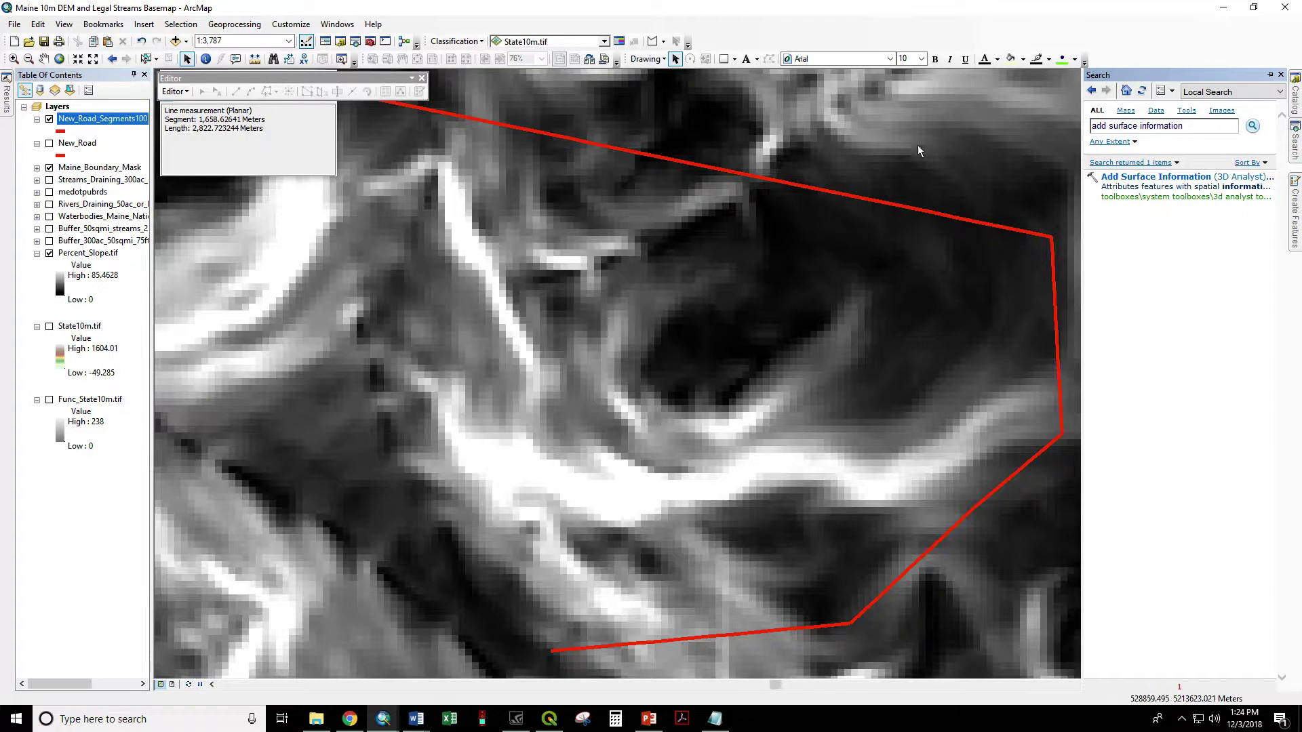
click(1123, 176)
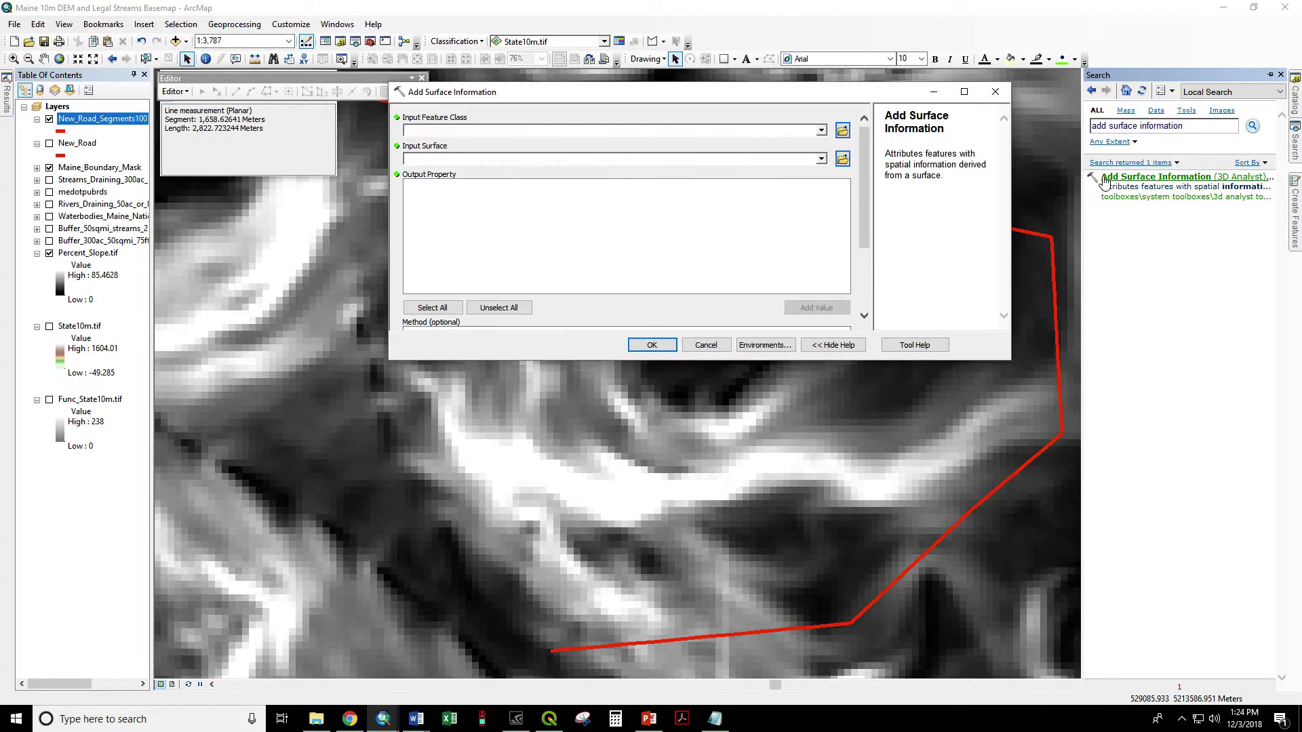
- Add AVG_SLOPE to New_Road_Segments100 from the State10m.tif surface with Z factor 1
click(821, 131)
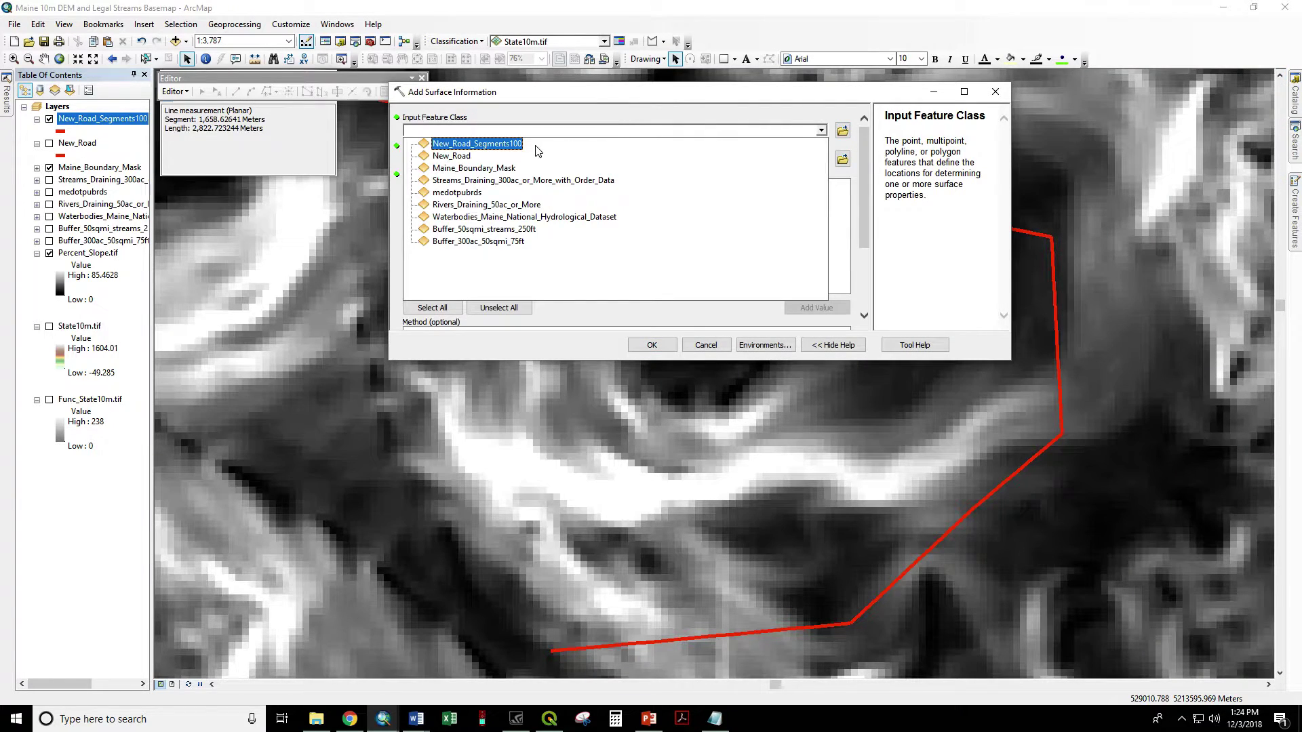
click(486, 145)
click(821, 160)
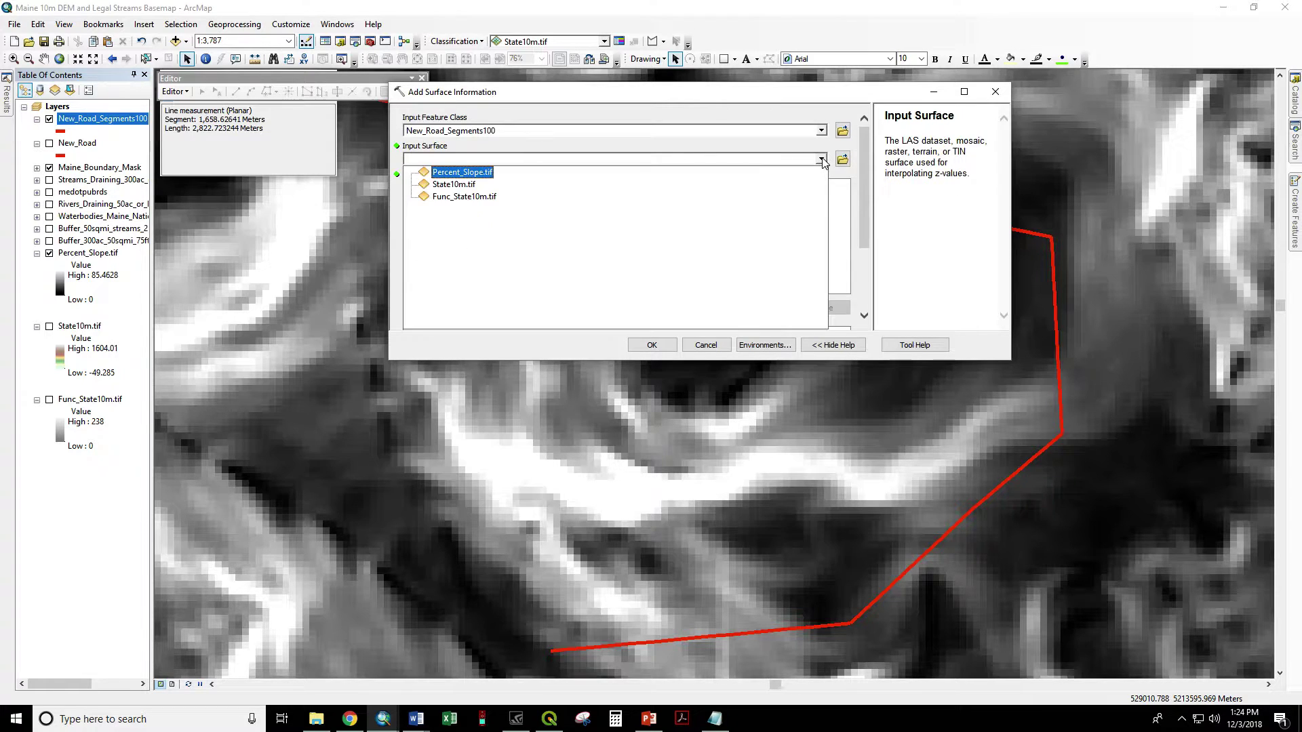
click(460, 186)
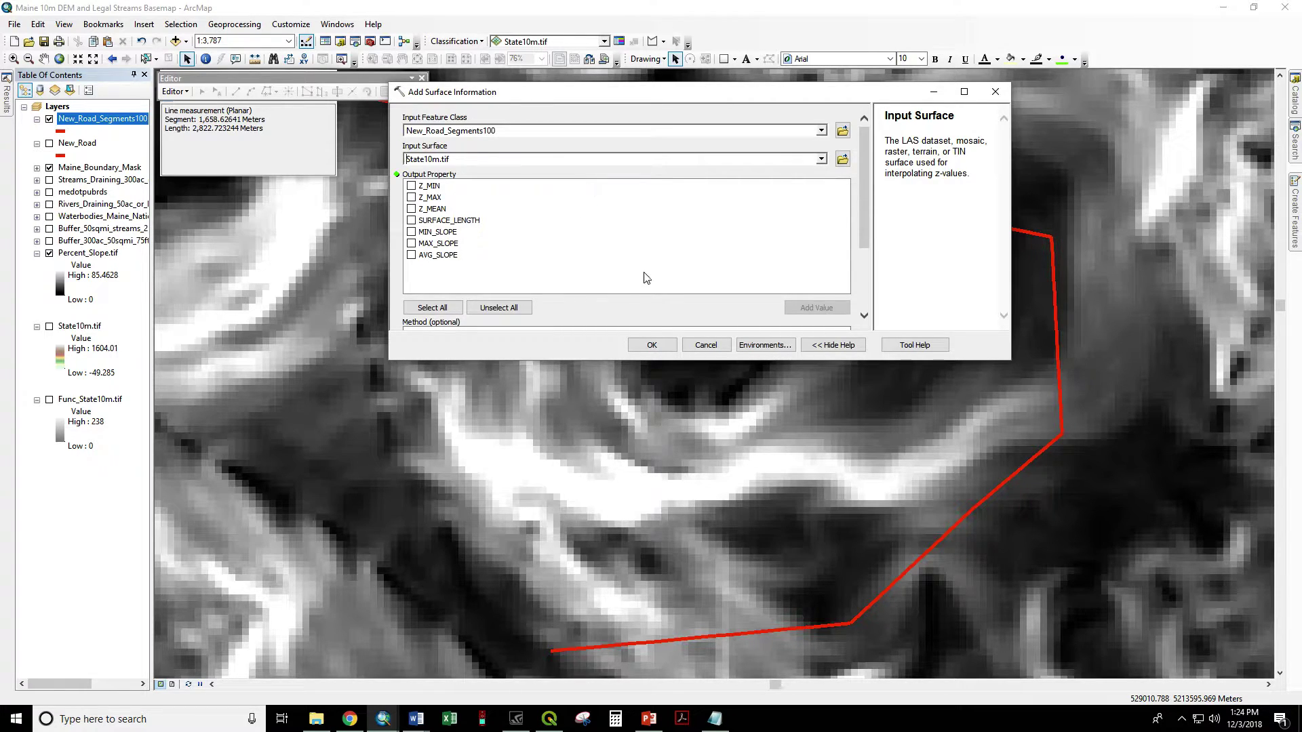
click(411, 255)
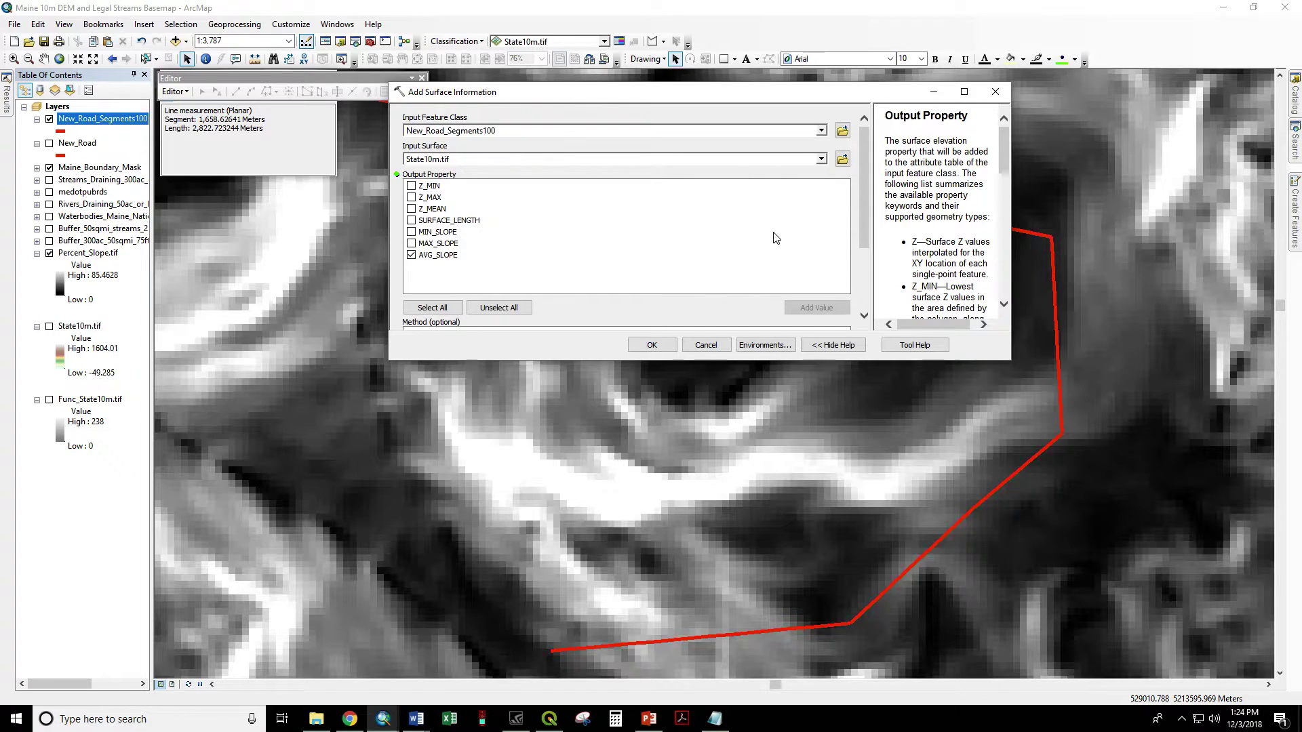
scroll(862, 197, down, 5)
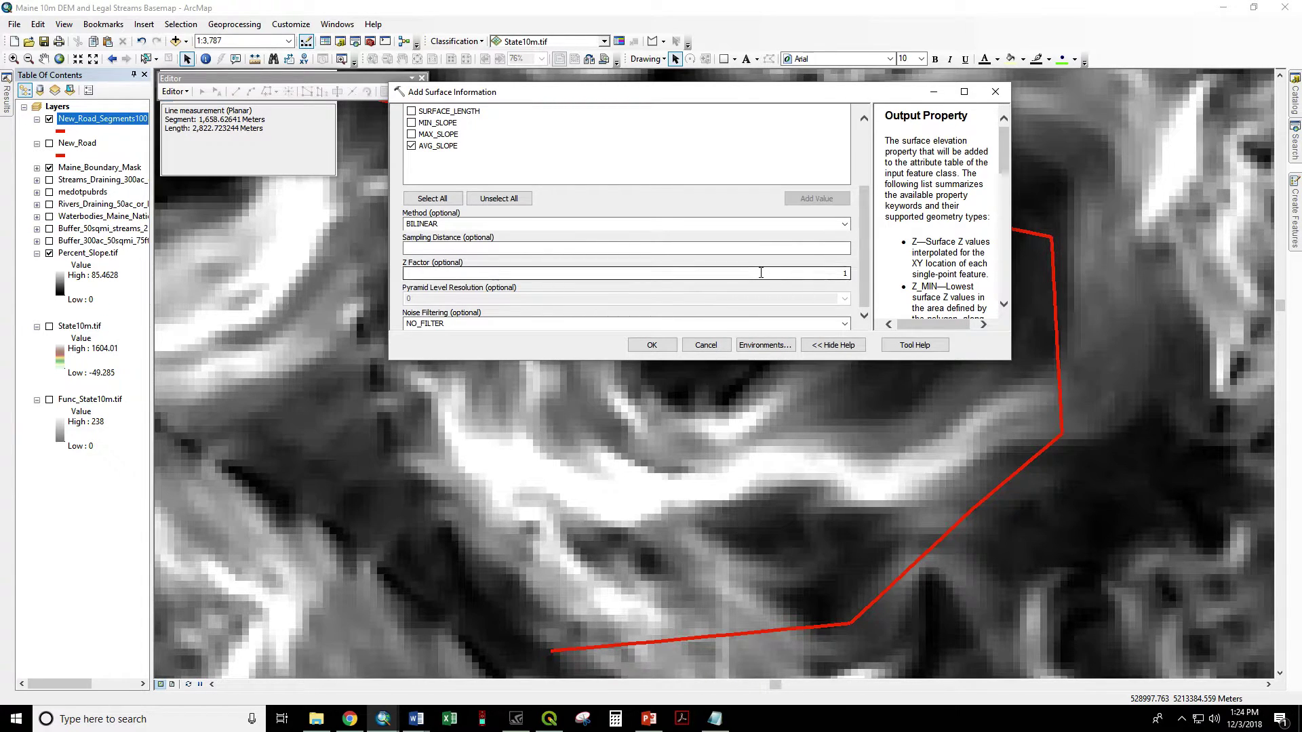
click(583, 273)
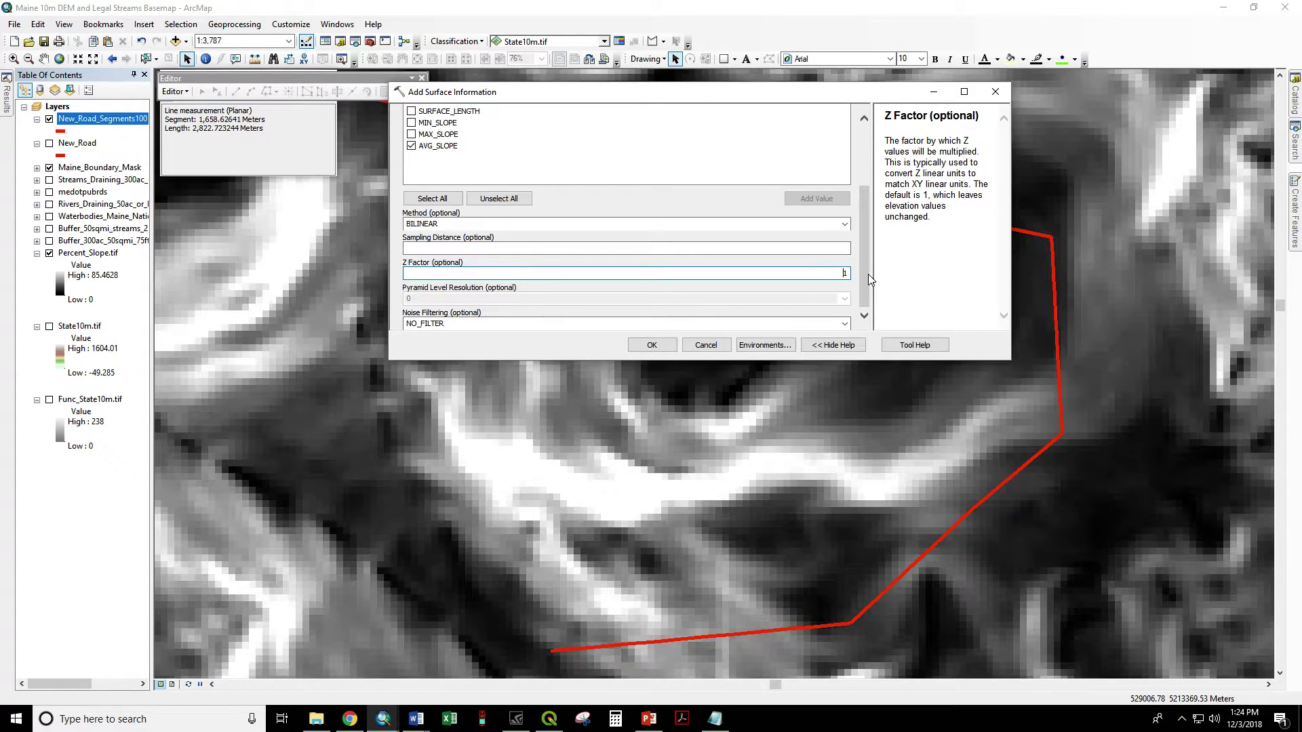
click(653, 345)
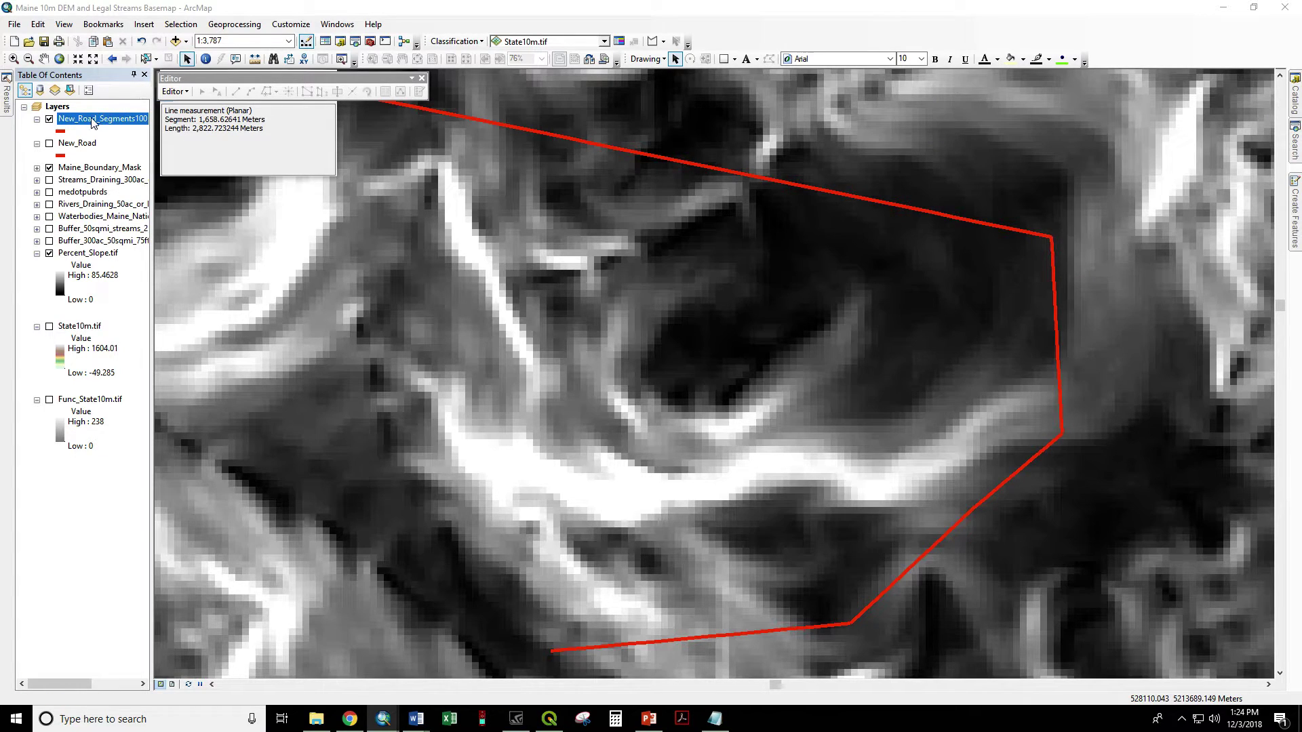
- Browse the Avg_Slope values in the New_Road_Segments100 attribute table and select segment FID 5
right_click(73, 121)
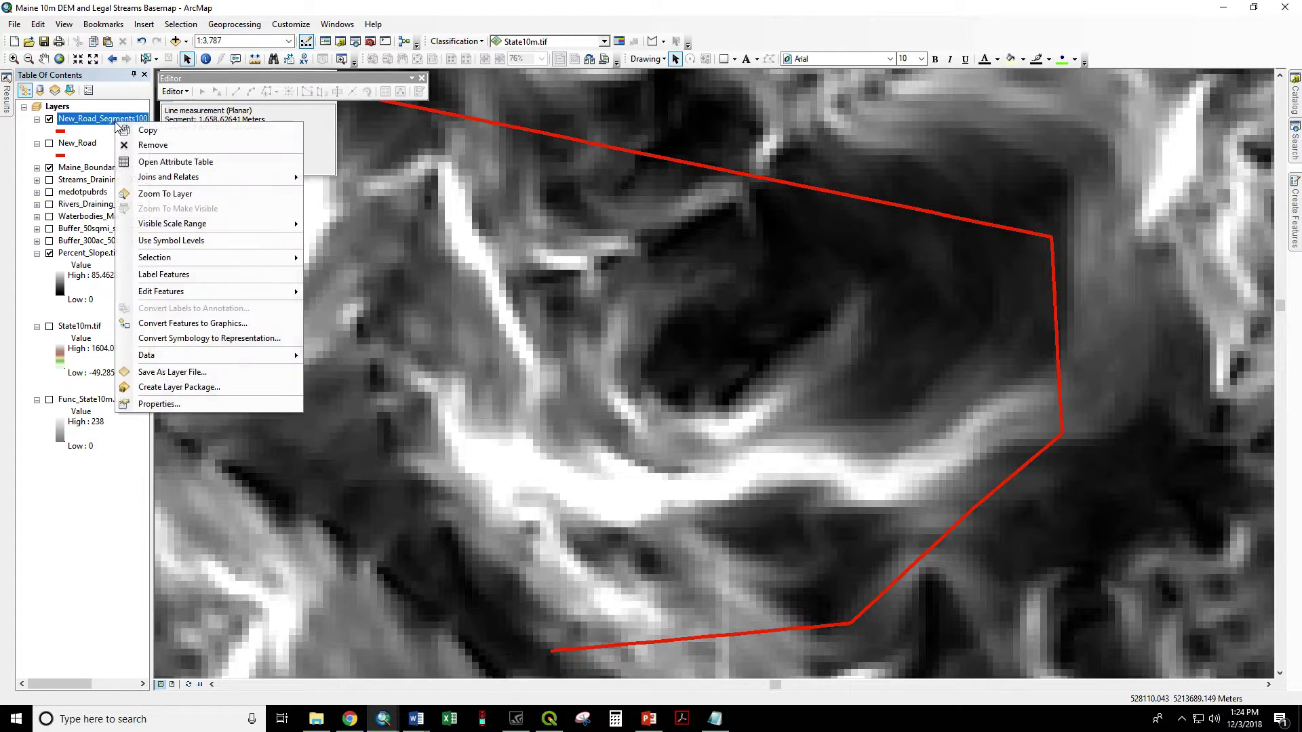
click(151, 167)
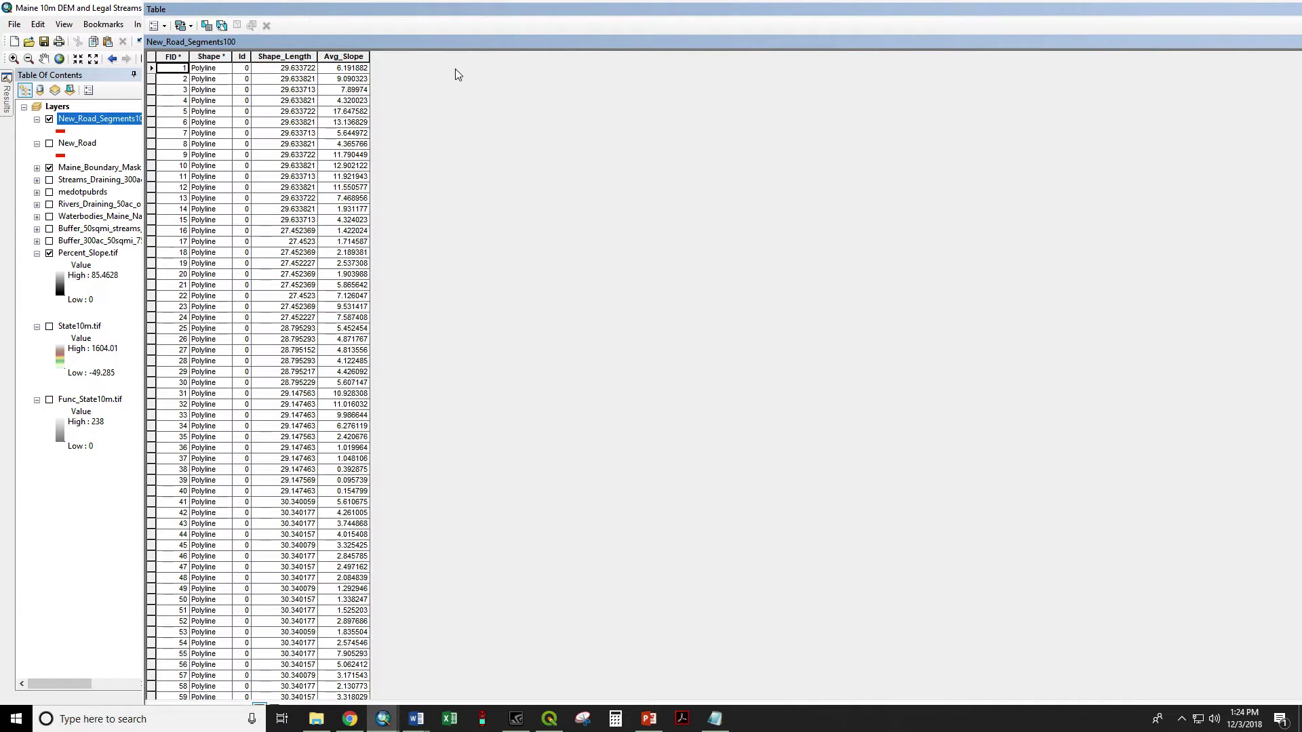
scroll(370, 341, down, 5)
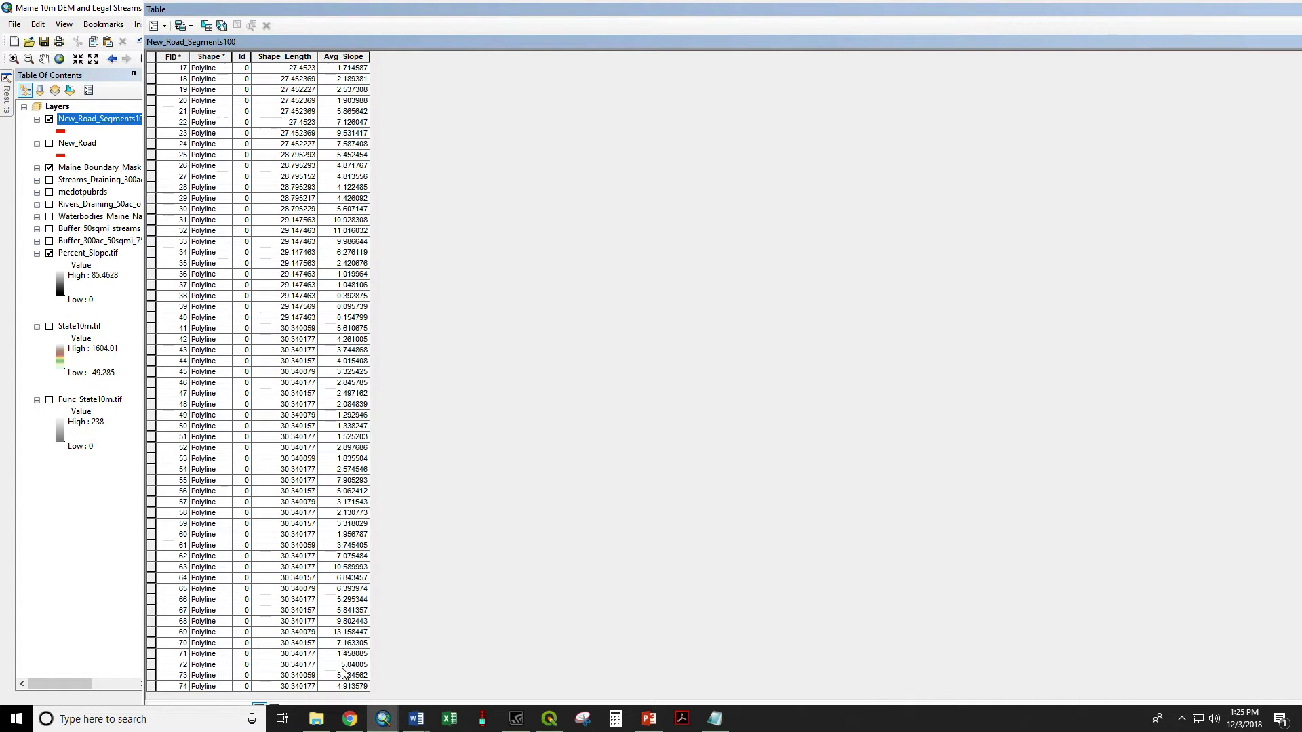
scroll(349, 610, up, 5)
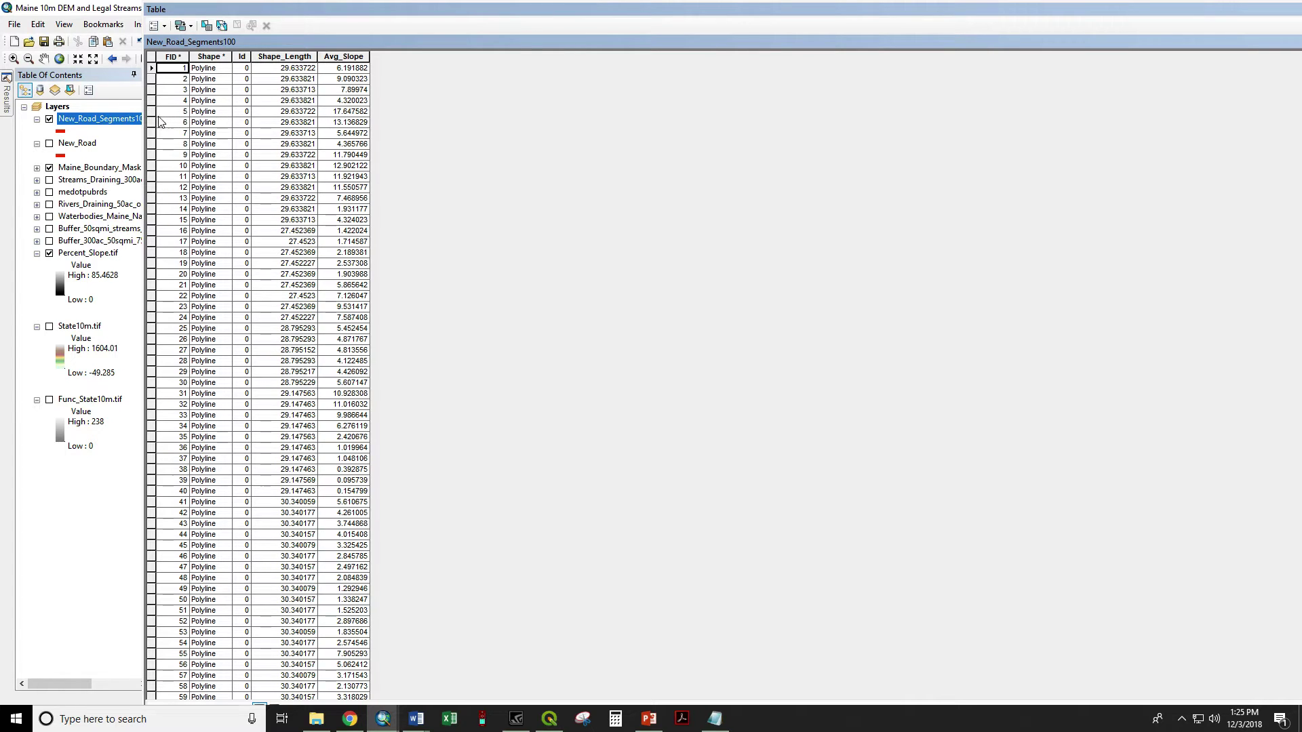
click(152, 113)
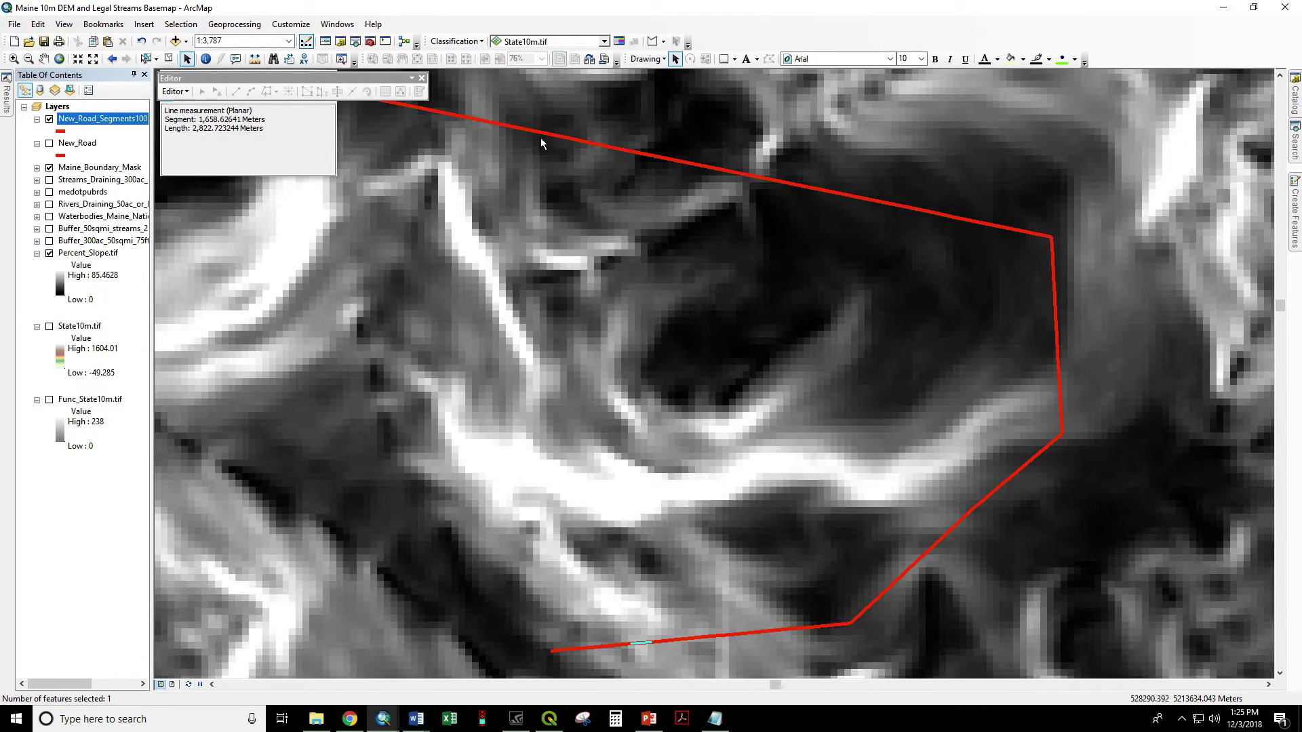
- Symbolize New_Road_Segments100 with graduated colors on Avg_Slope in five Natural Breaks classes (0.095739–17.647582)
right_click(75, 122)
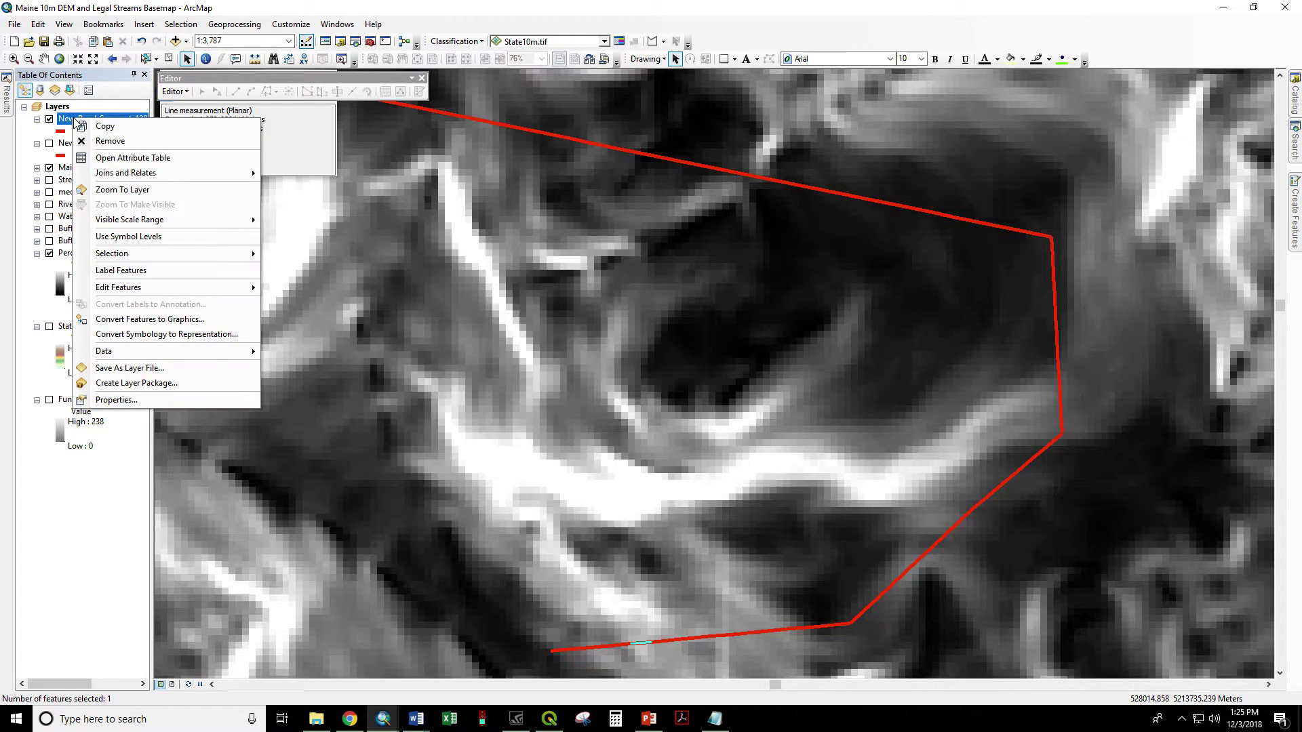
click(112, 399)
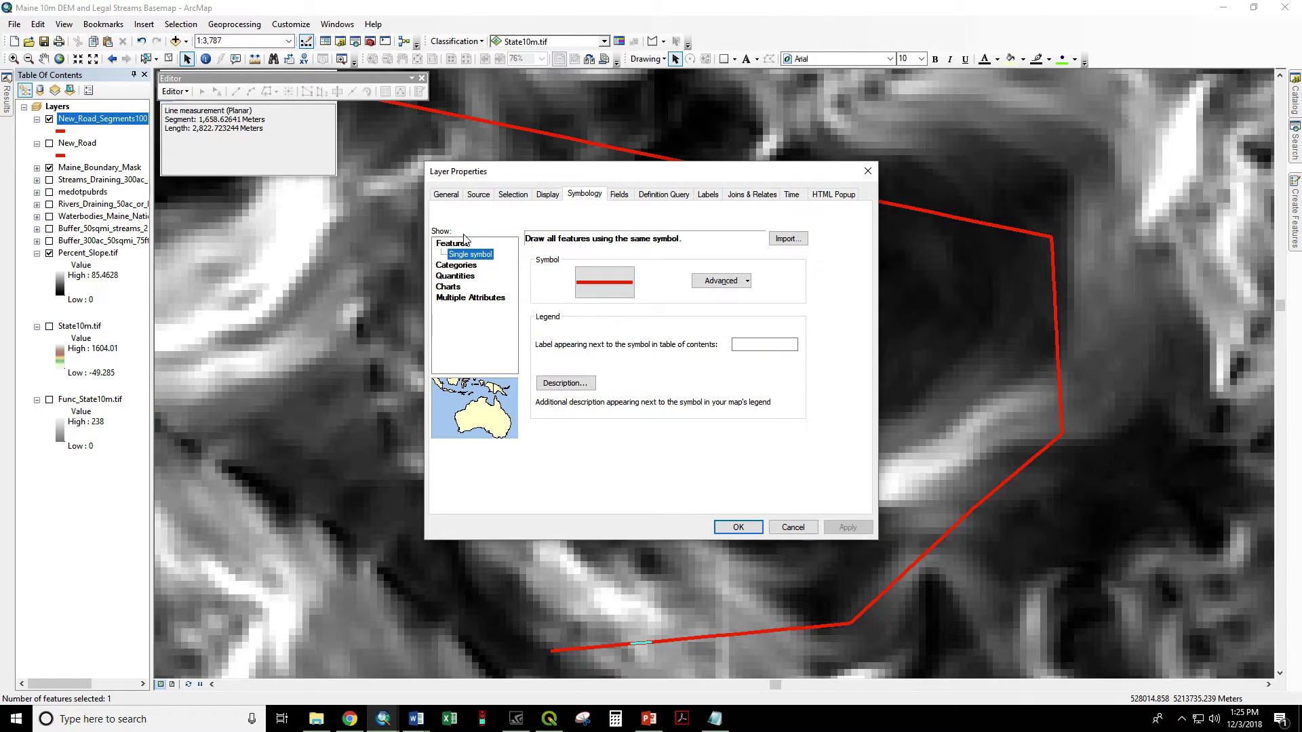
click(452, 277)
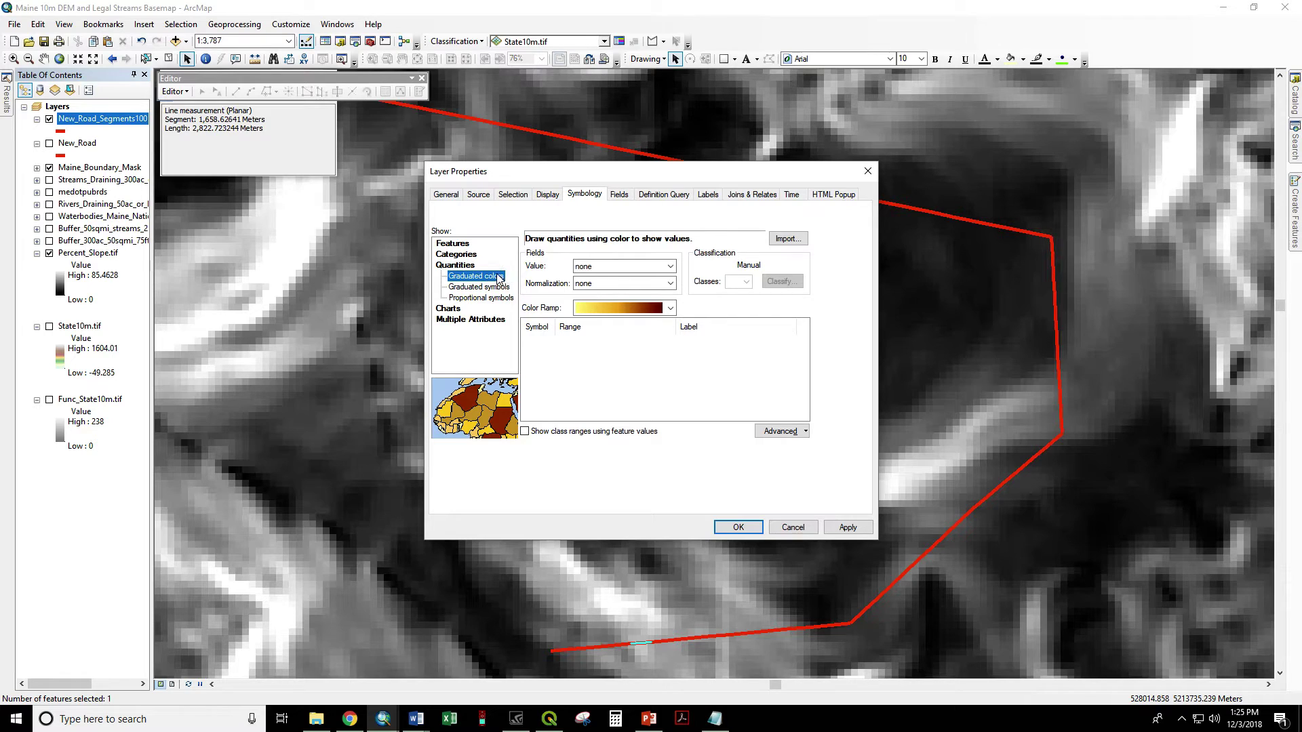
click(659, 266)
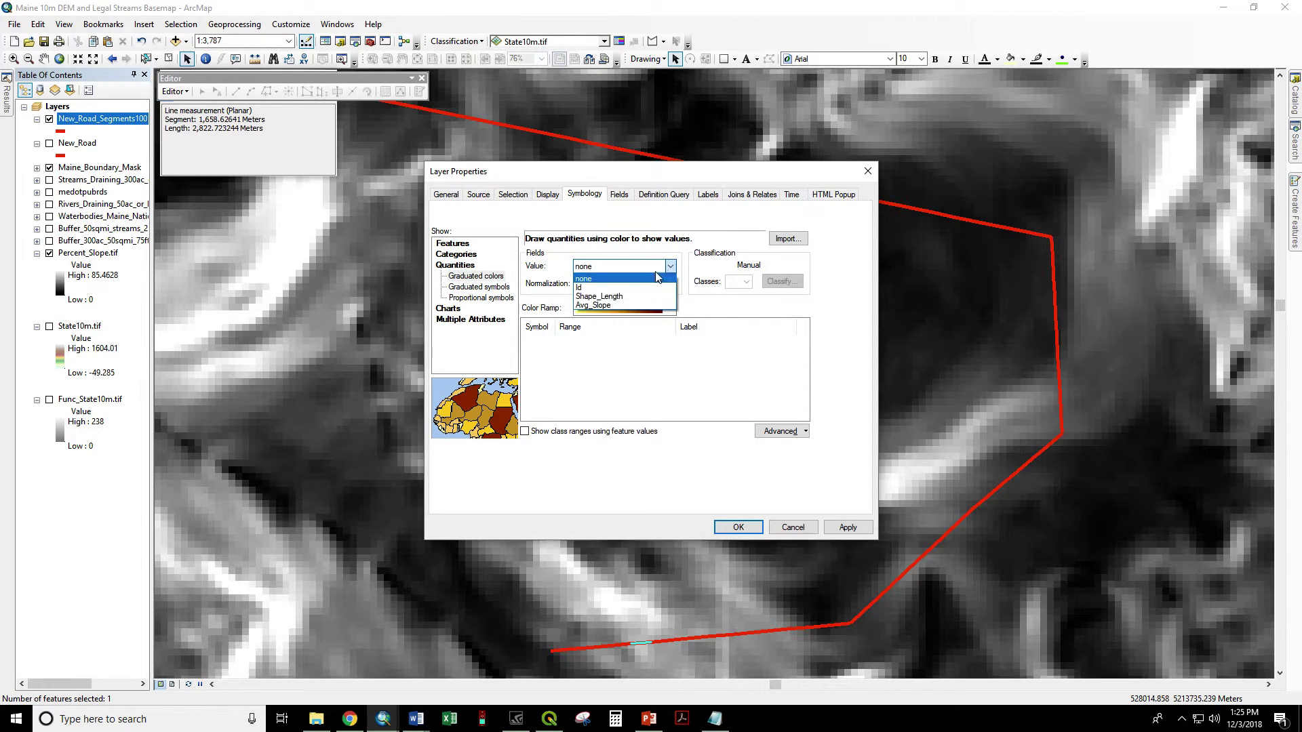
click(593, 305)
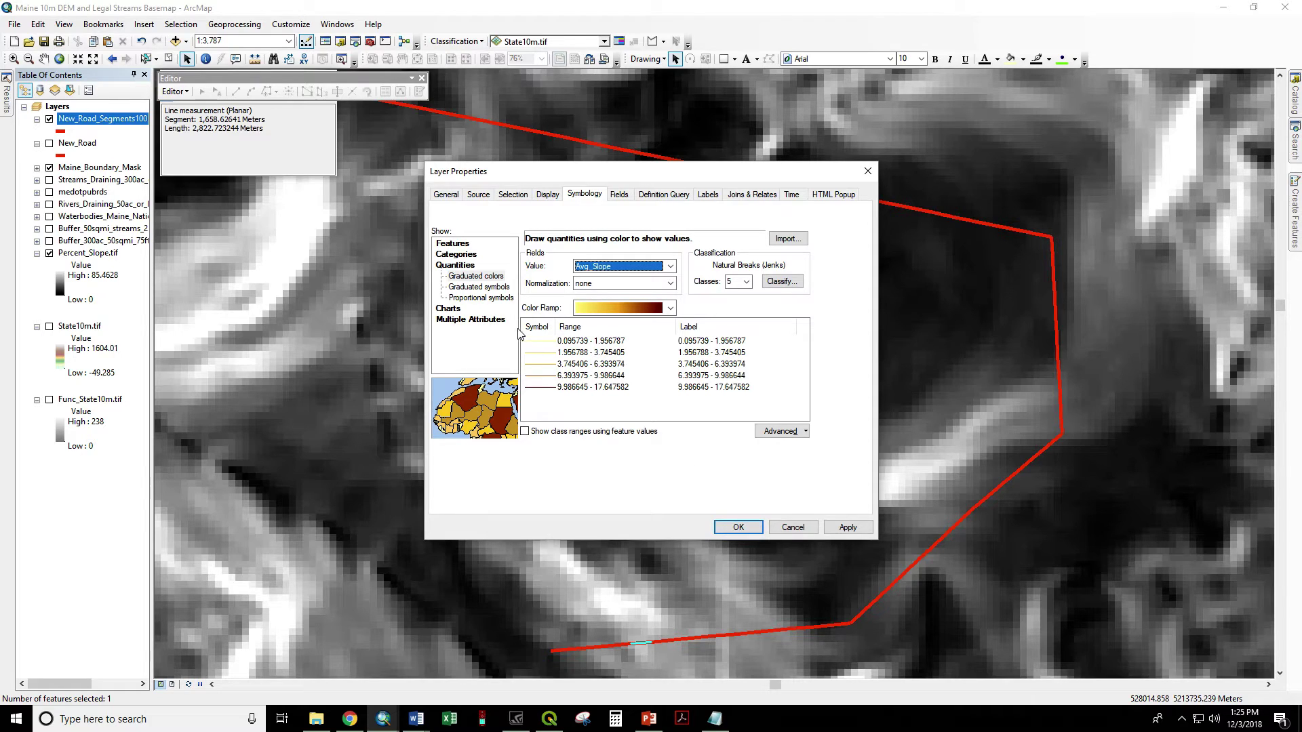
right_click(543, 329)
click(569, 387)
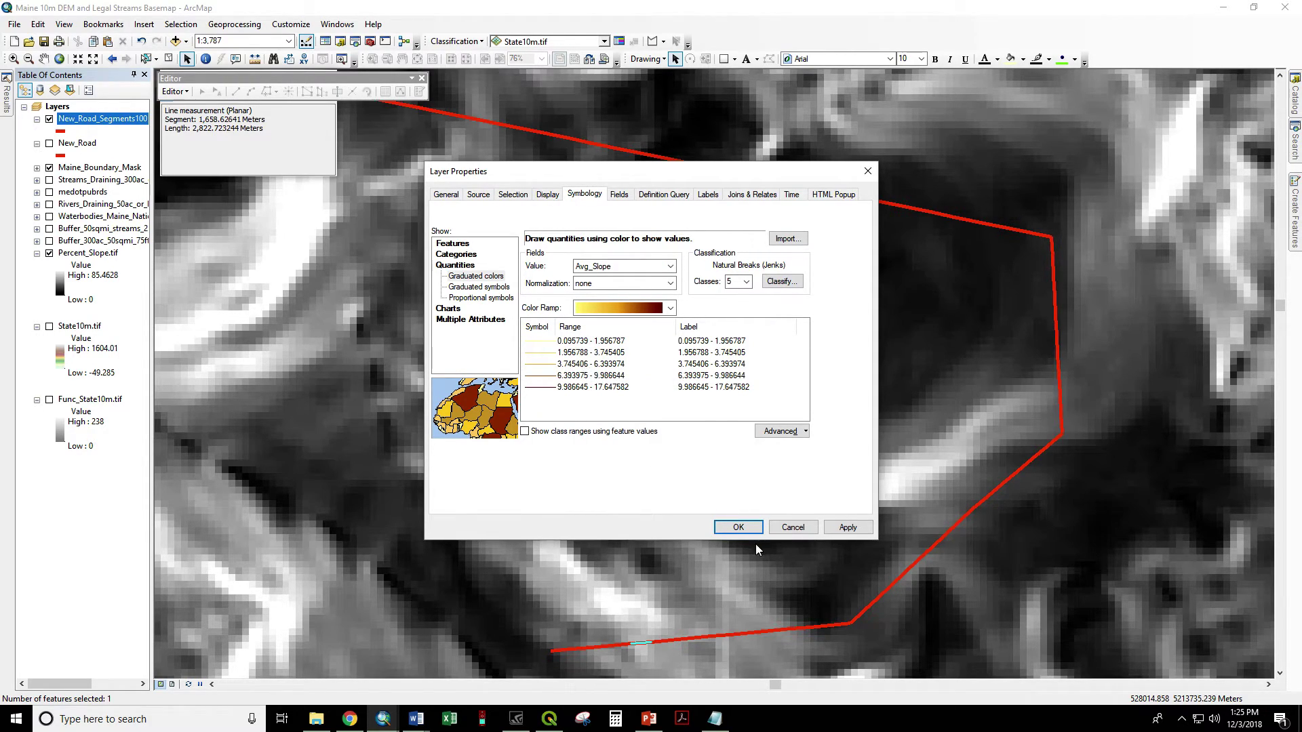
click(738, 529)
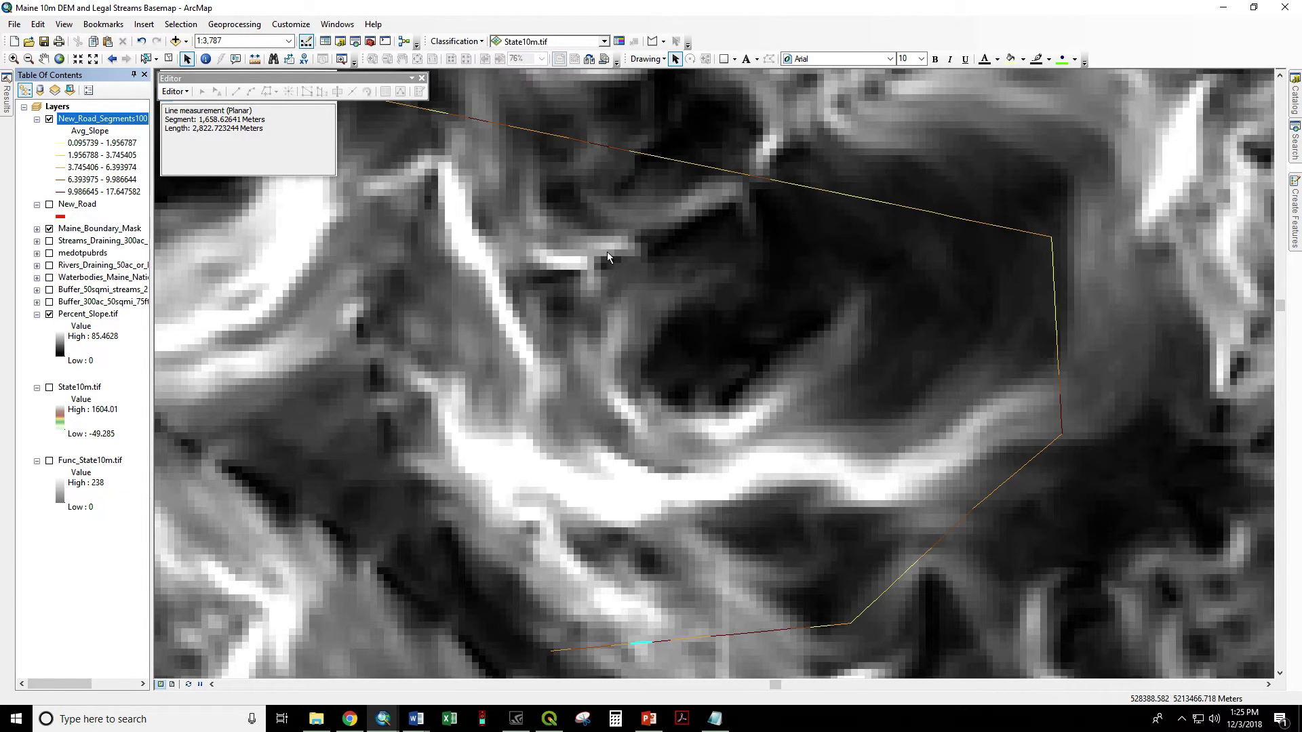
click(43, 58)
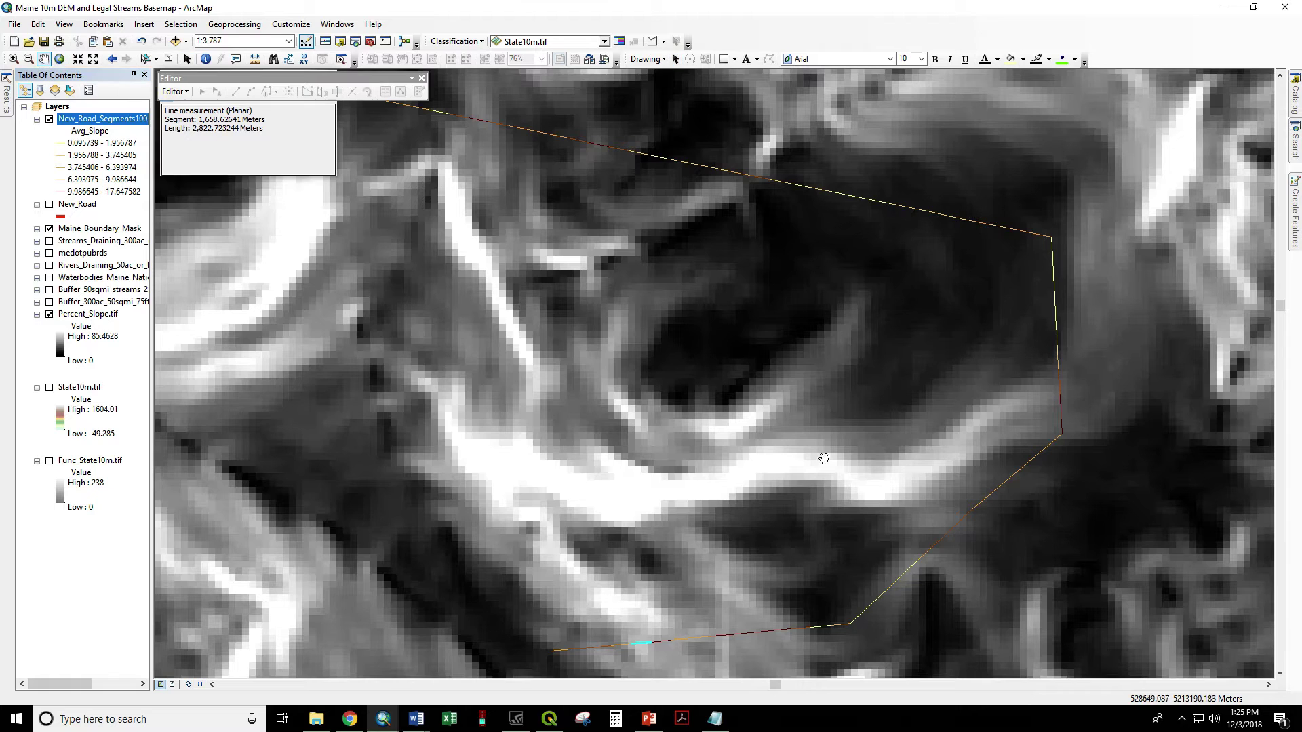
drag(857, 421, 963, 462)
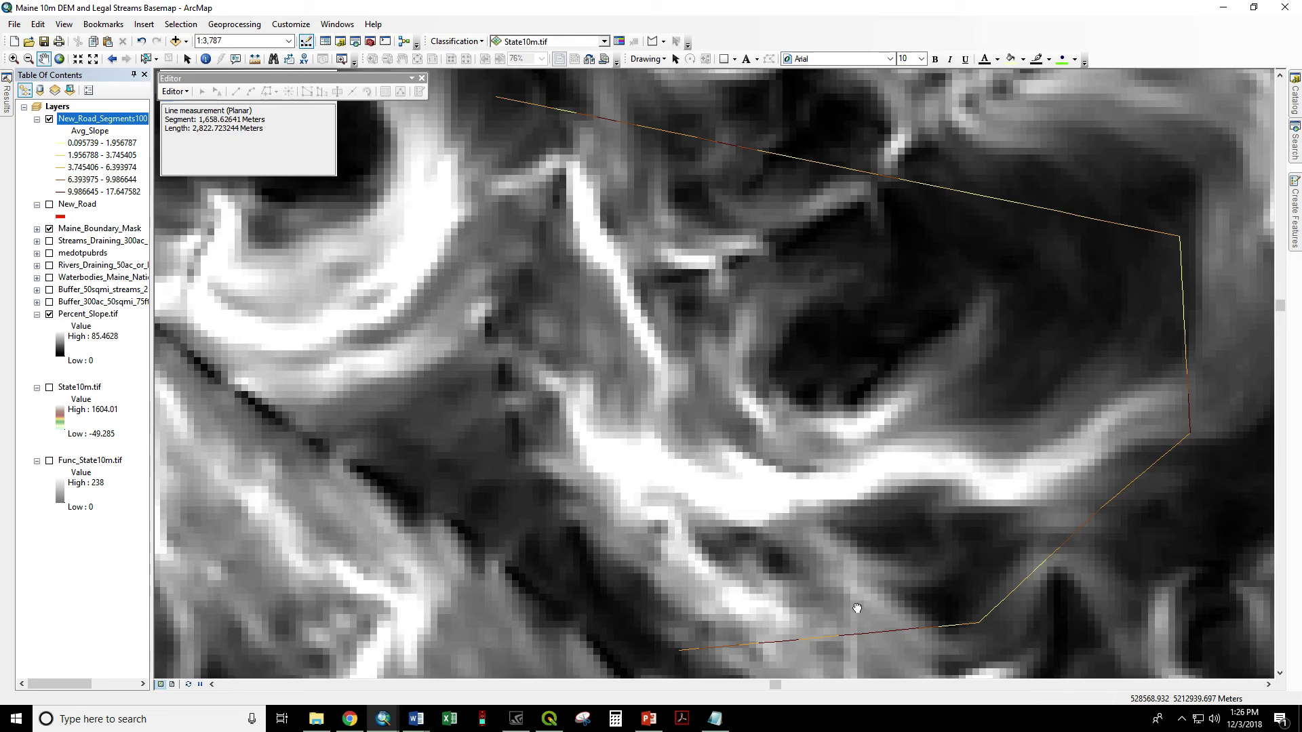
scroll(857, 608, up, 2)
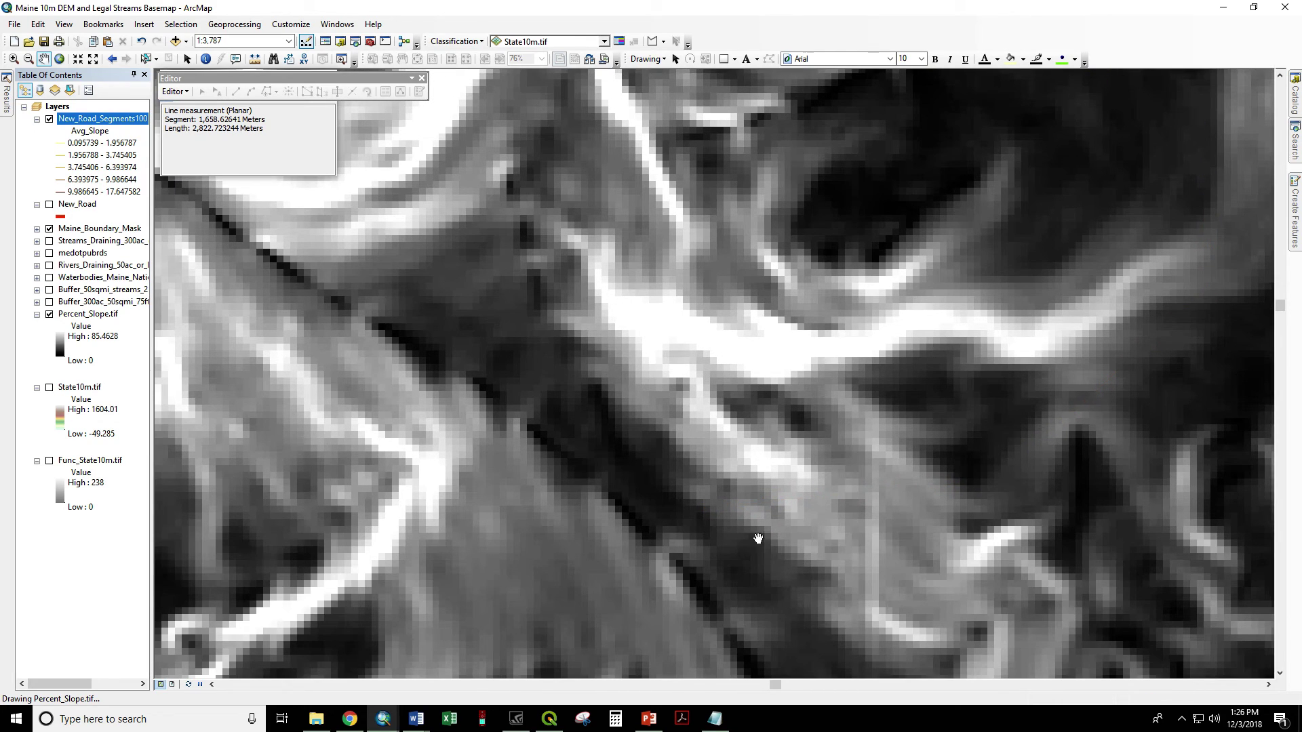